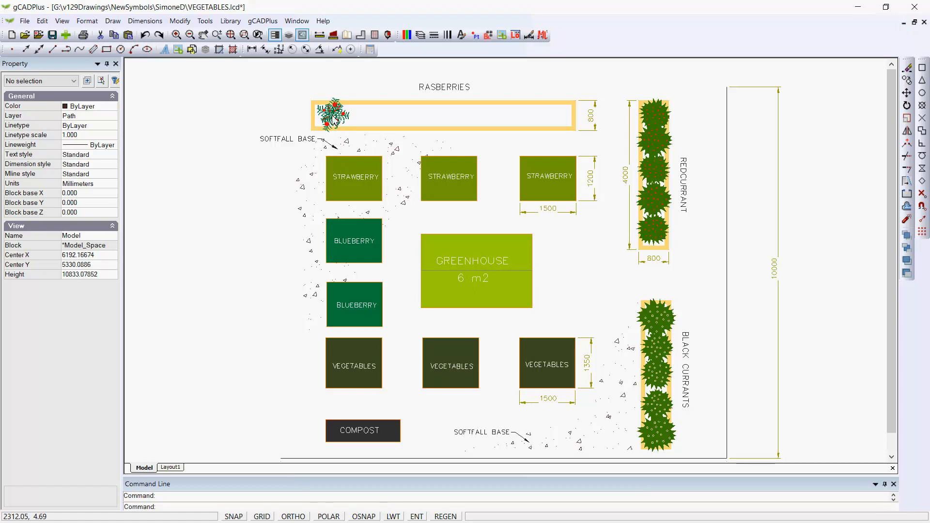
- Create a block named Rasberries from all objects of the raspberry plant, converting them to a block with the base point at the plant's centre
scroll(338, 122, "up", 2)
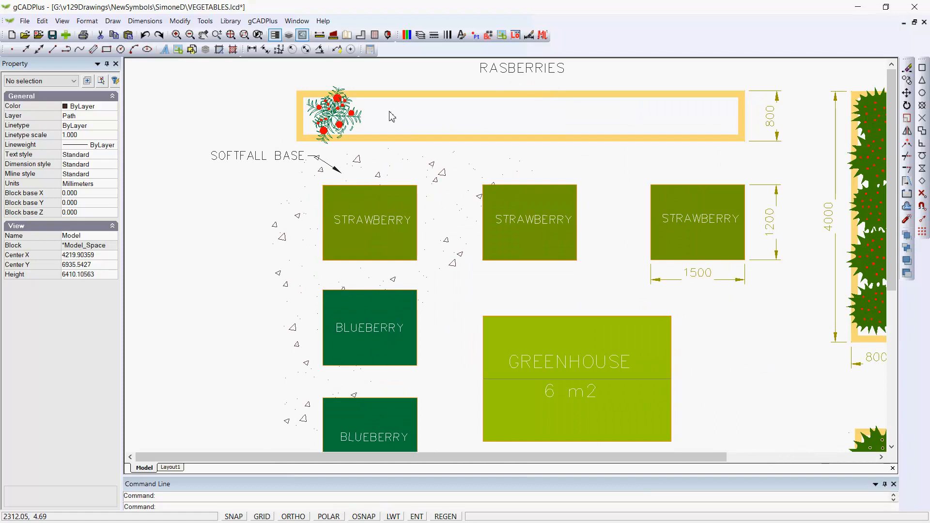
left_click(325, 120)
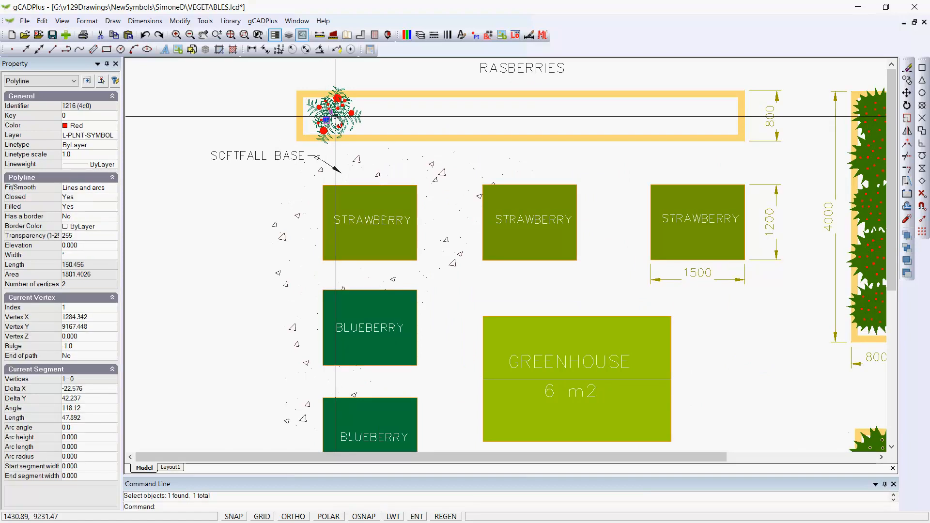
key("Escape")
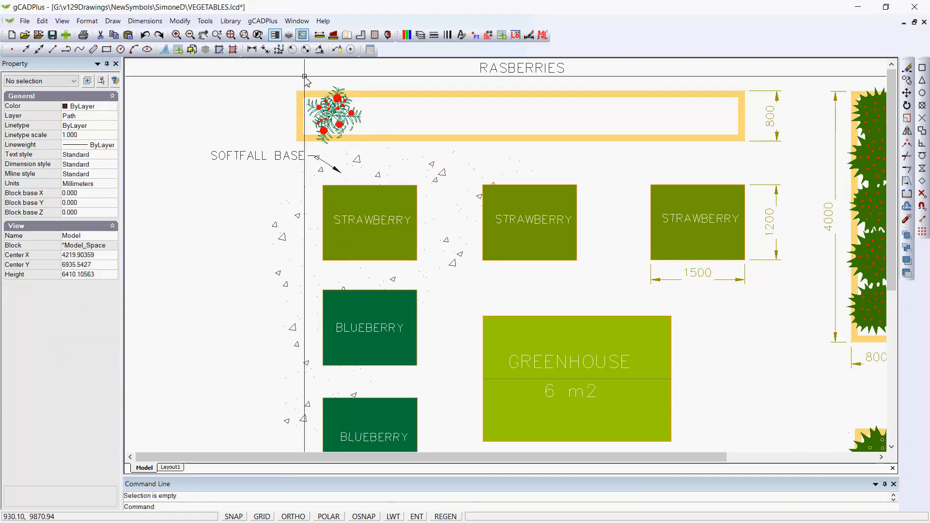
left_click_drag(299, 71, 377, 151)
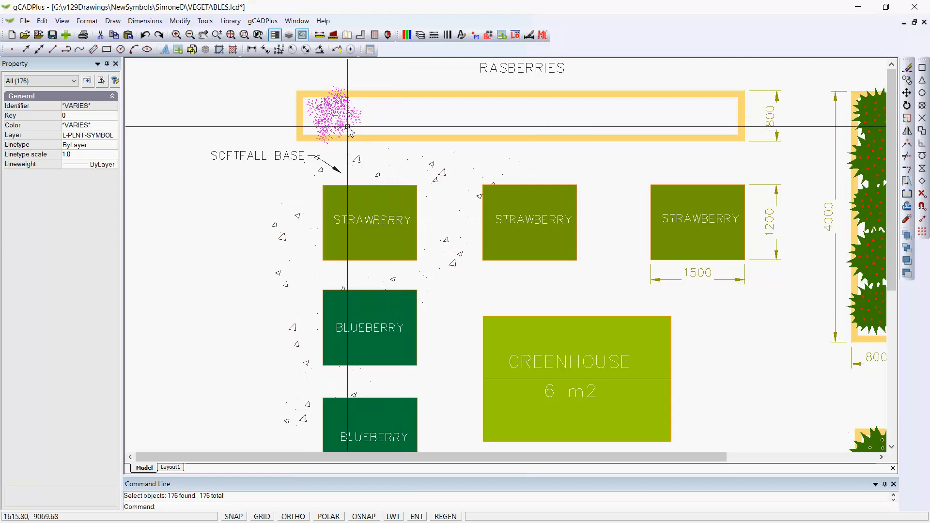
right_click(333, 120)
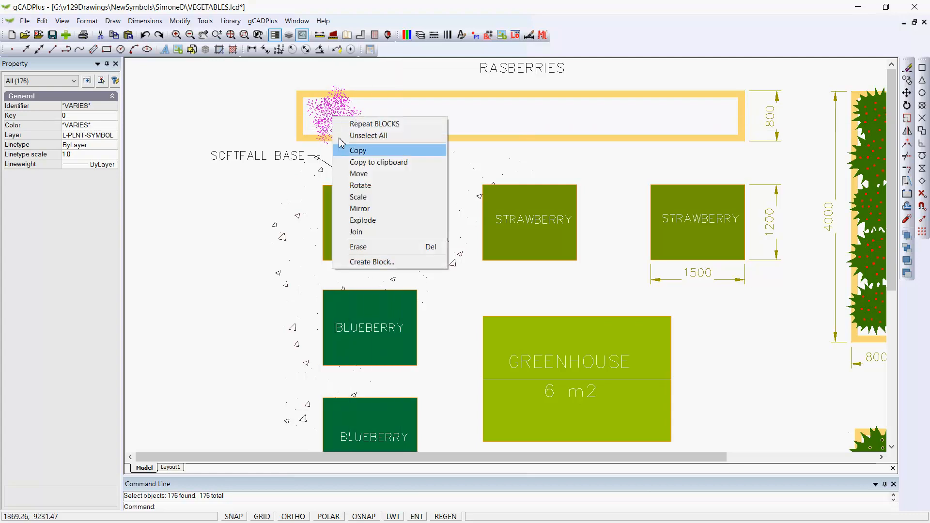
left_click(373, 262)
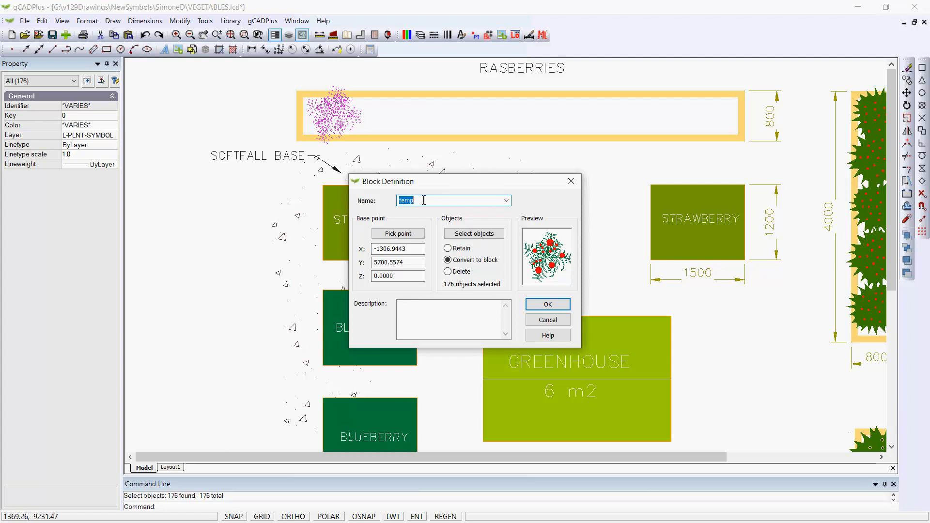
type("Rasberries")
left_click(400, 234)
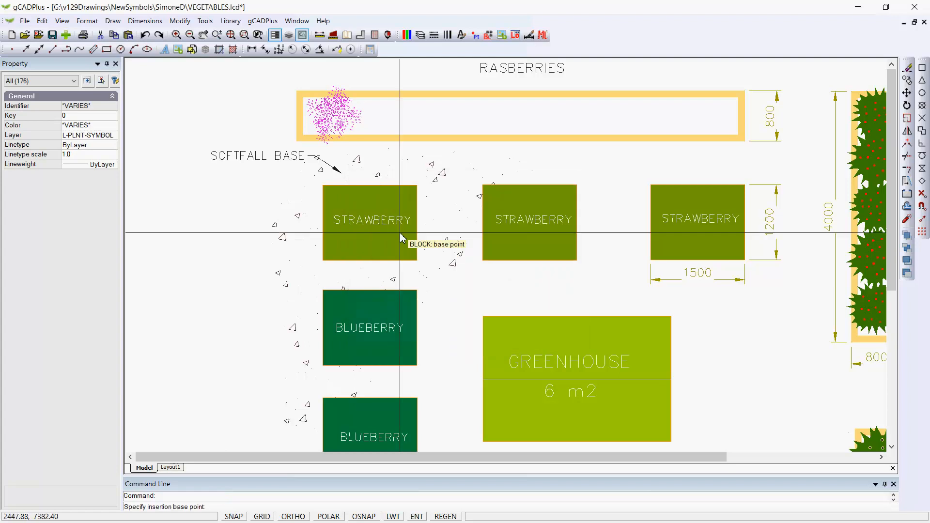
left_click(334, 116)
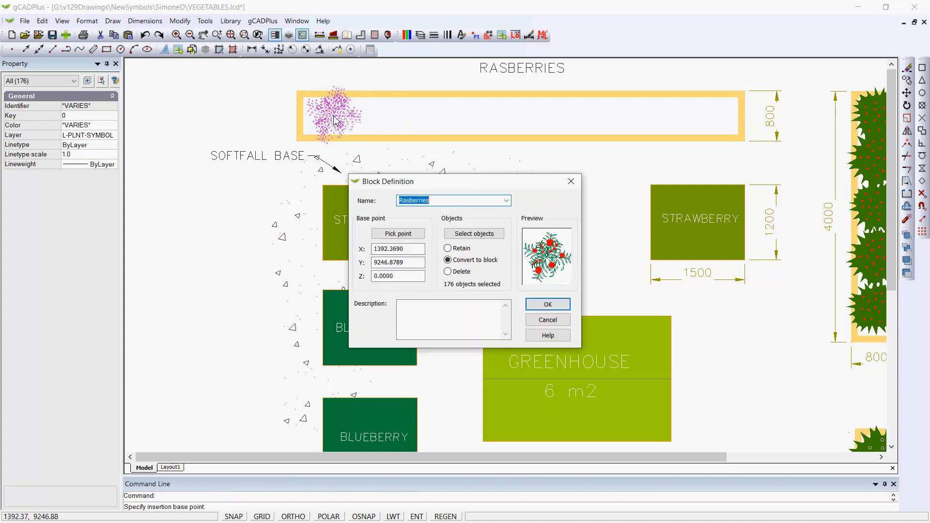
left_click(549, 305)
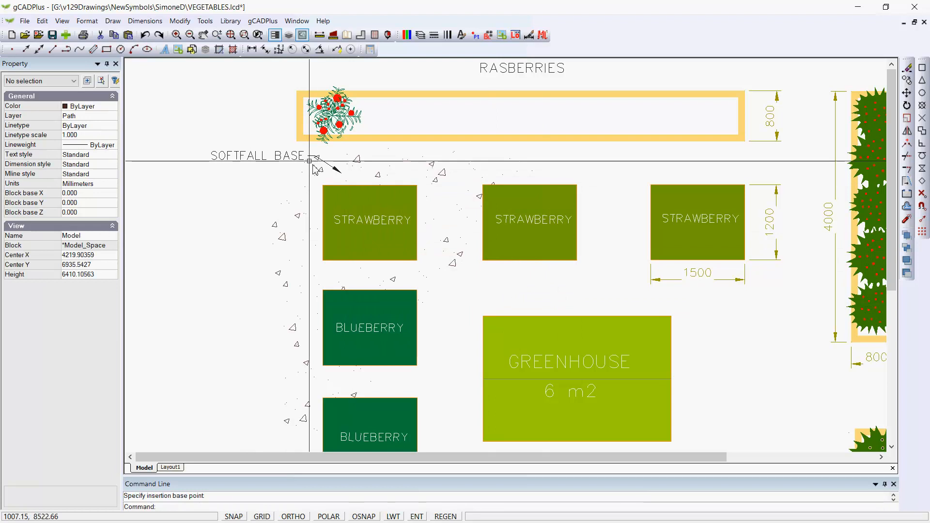
left_click(333, 117)
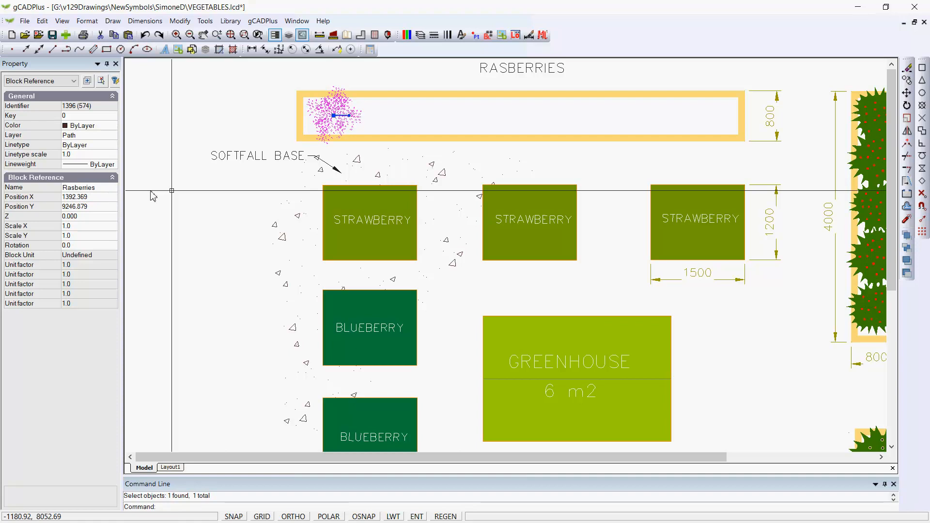
right_click(390, 125)
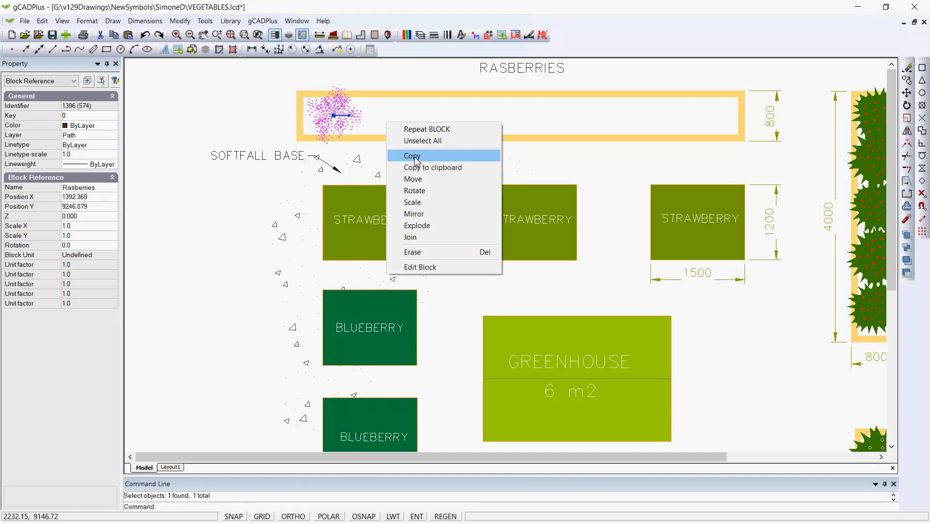
left_click(413, 156)
left_click(333, 115)
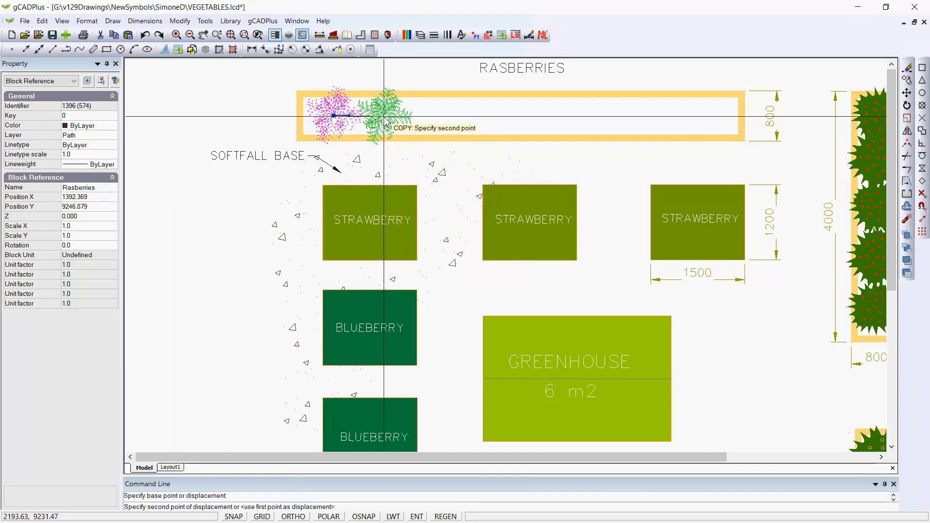
left_click(333, 116)
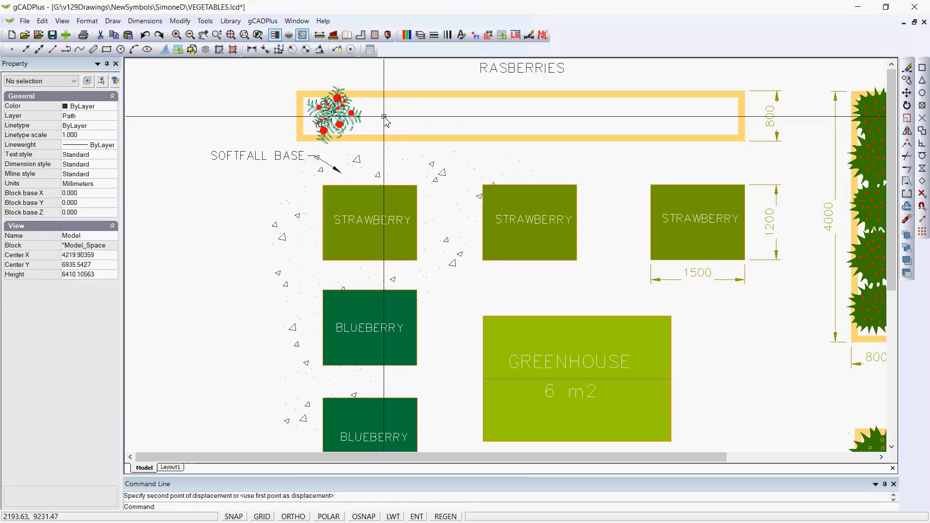
- Measure the spacing from the raspberry plant's centre to the spot for the neighbouring plant in the bed
left_click(319, 38)
left_click(334, 116)
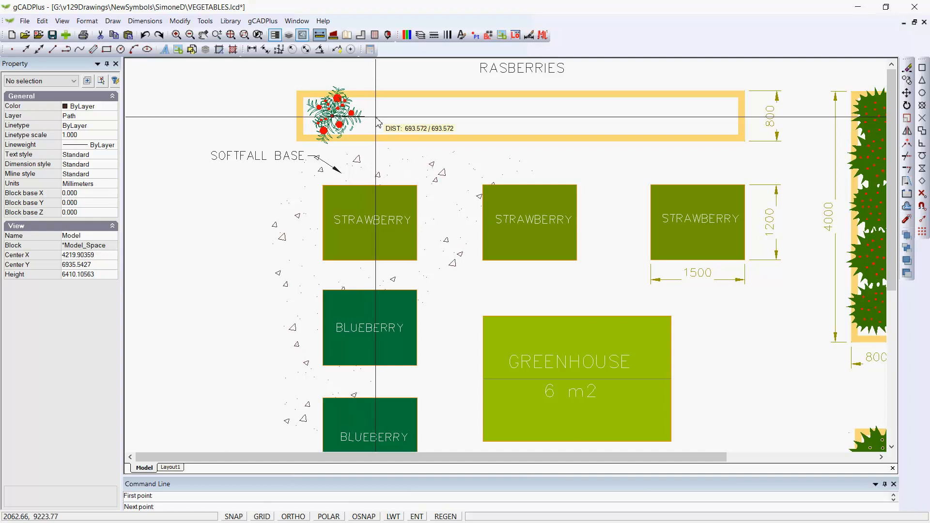
left_click(377, 123)
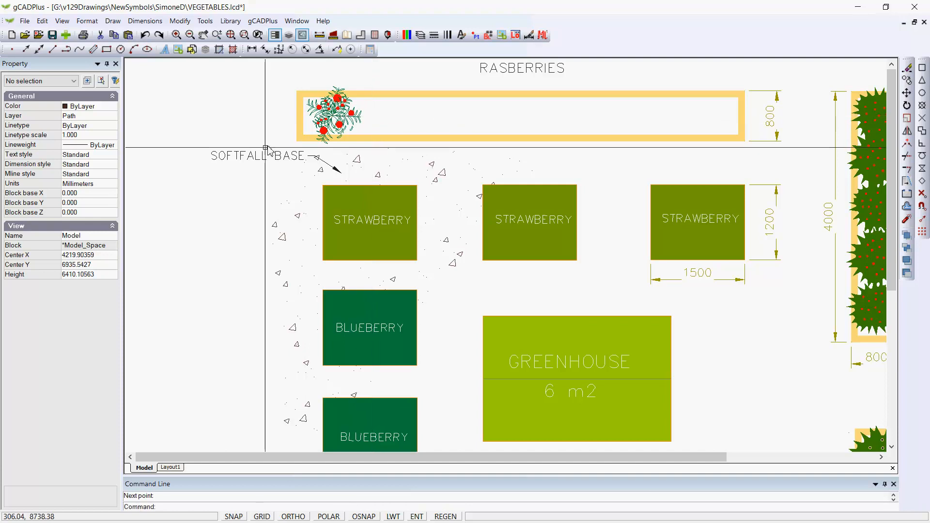
- Turn on polar tracking in the drafting settings and enable a polar distance step of 750
right_click(184, 112)
left_click(219, 222)
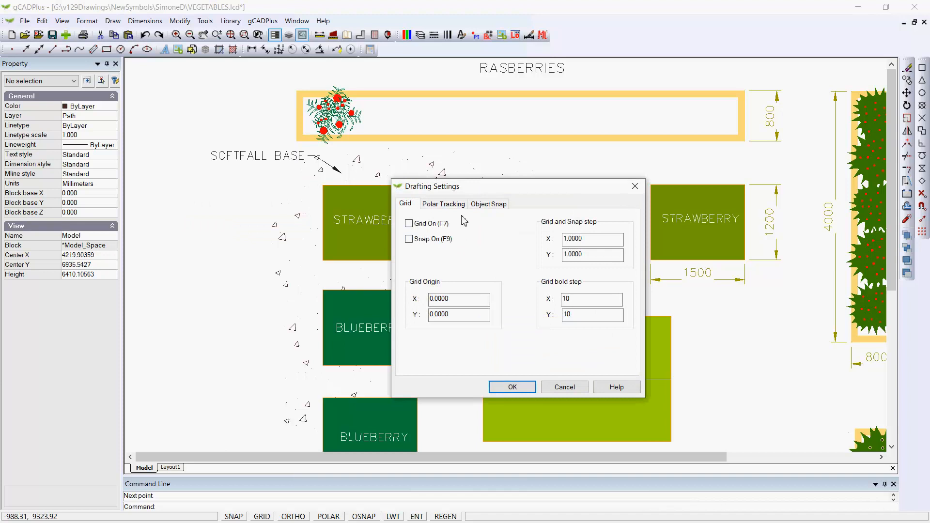
left_click(451, 206)
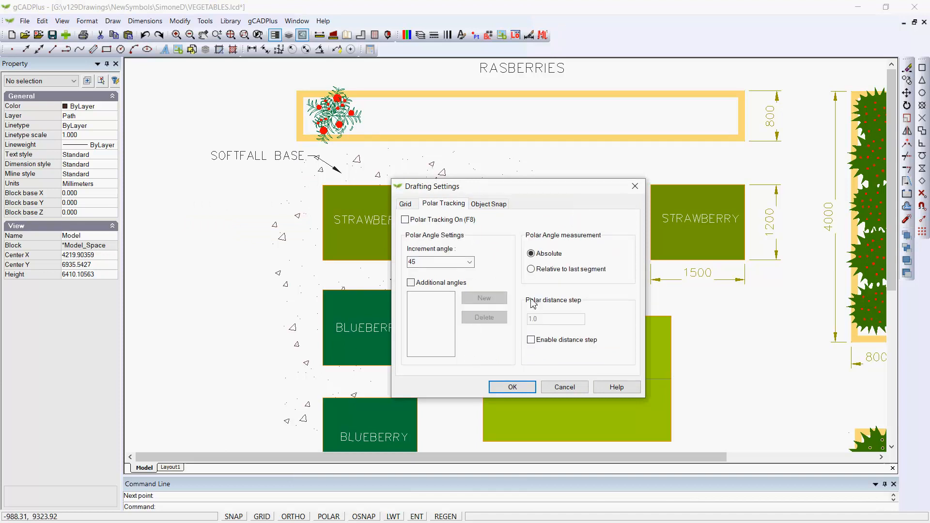
left_click(406, 220)
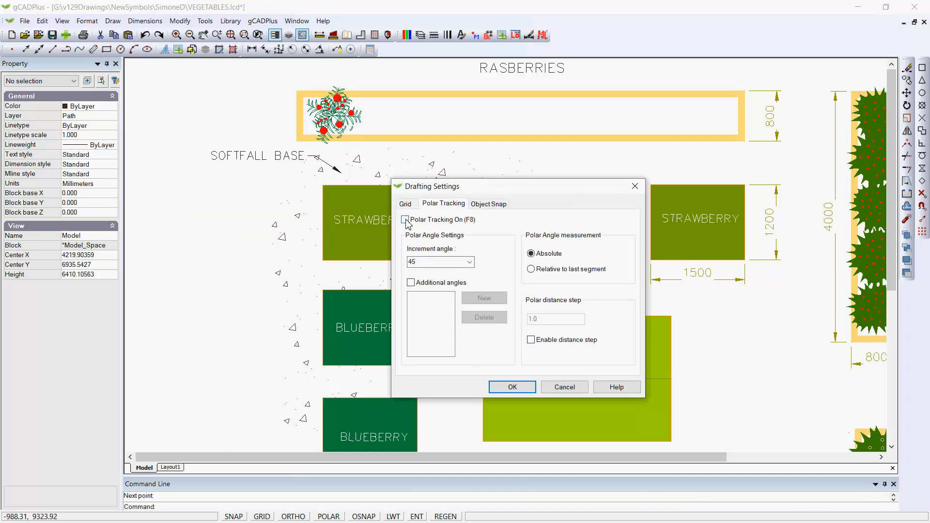
left_click(532, 340)
left_click_drag(543, 324, 527, 321)
type("750")
left_click(515, 388)
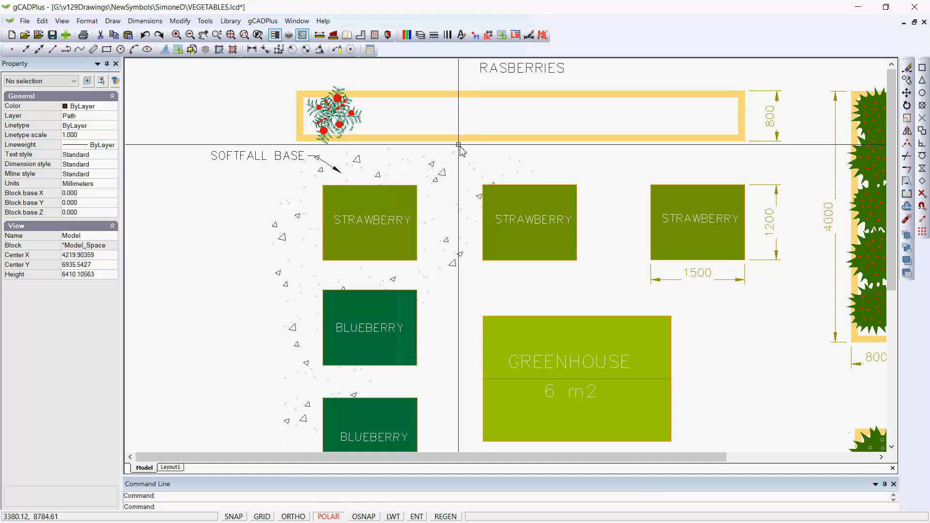
- Copy the Rasberries block from its centre eight times horizontally along the raspberry bed at 750 mm intervals
left_click(333, 115)
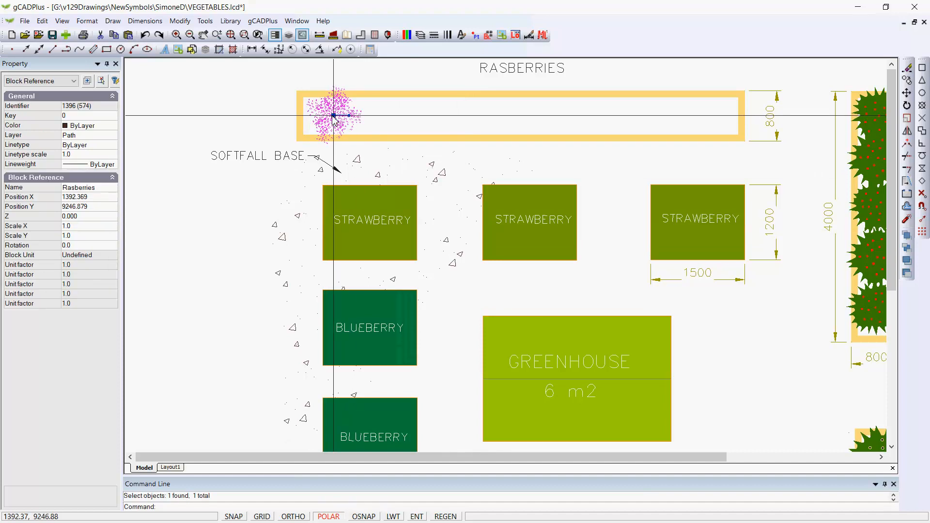
right_click(333, 116)
left_click(351, 148)
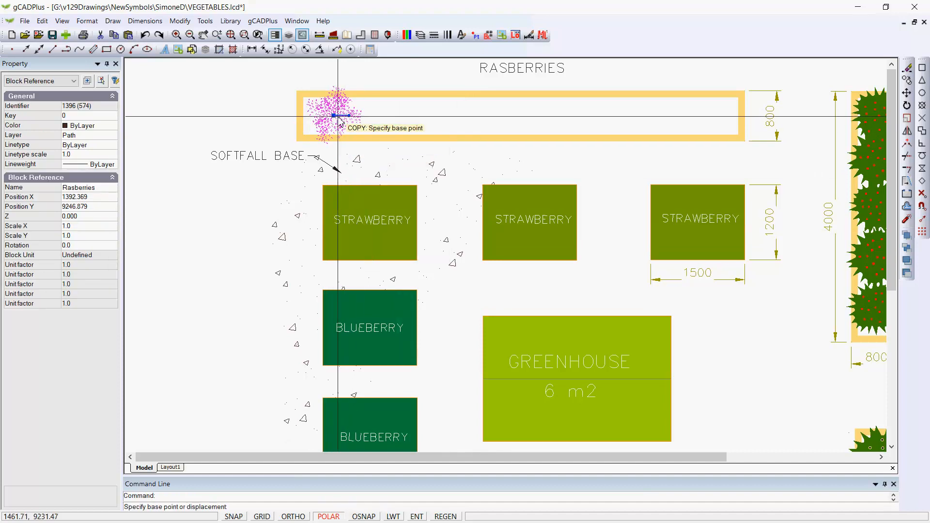
left_click(334, 116)
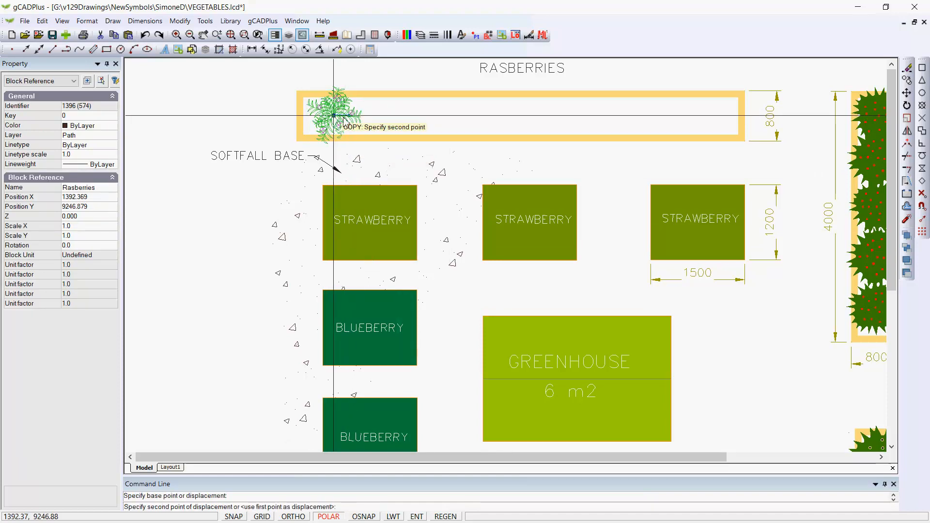
left_click(382, 117)
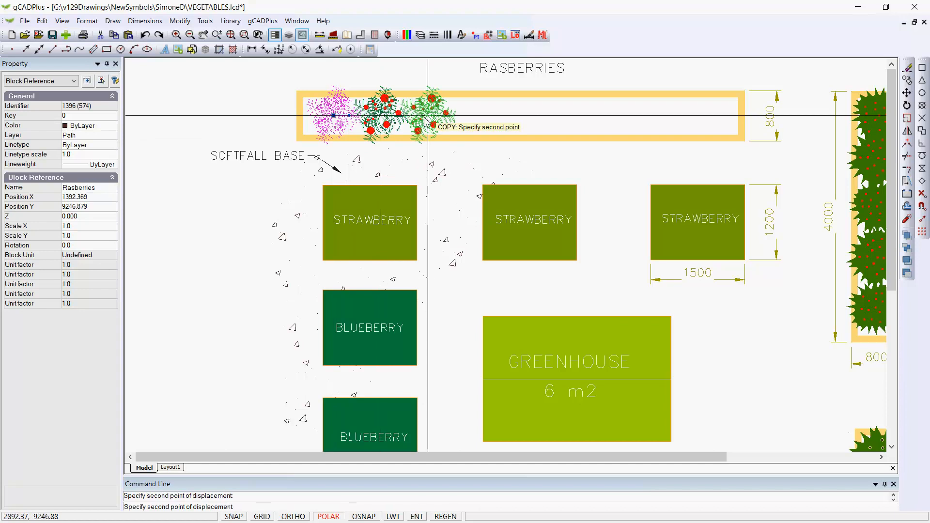
left_click(472, 121)
left_click(520, 120)
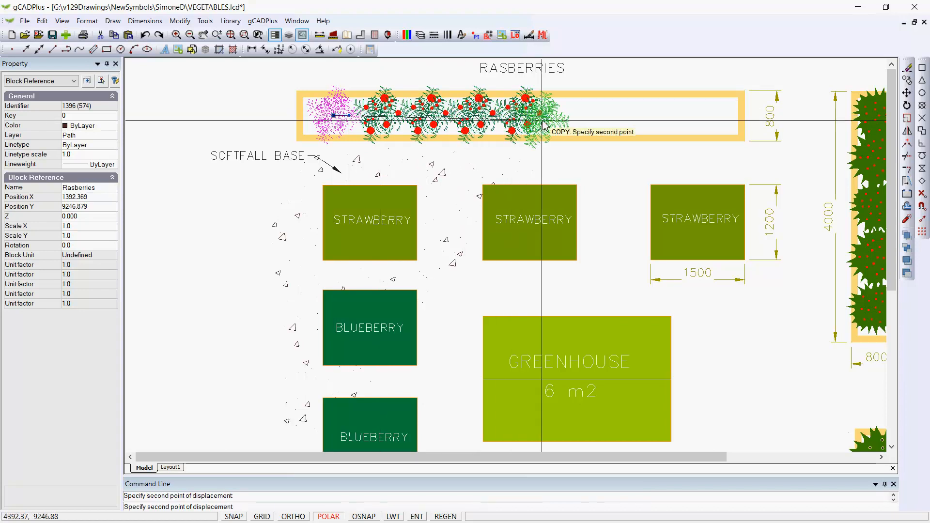
left_click(567, 121)
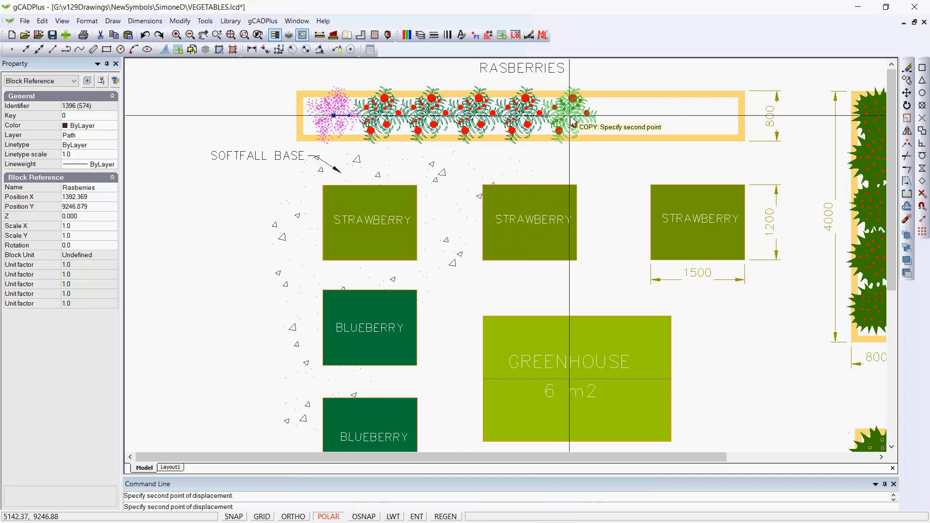
left_click(613, 121)
left_click(660, 120)
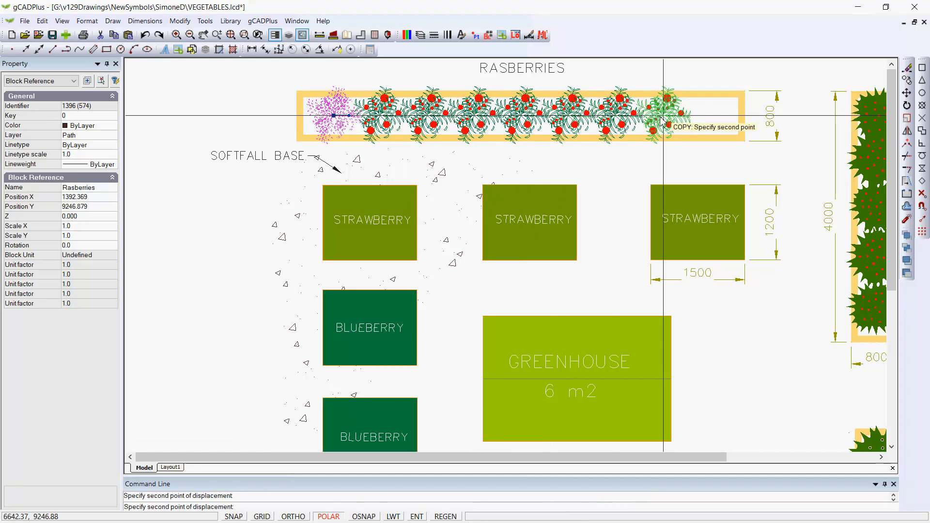
left_click(706, 121)
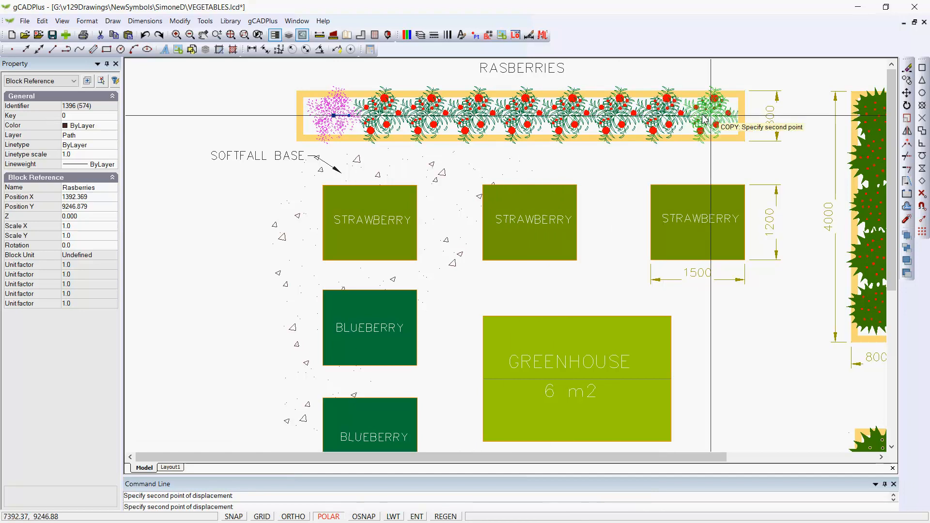
right_click(712, 118)
left_click(737, 123)
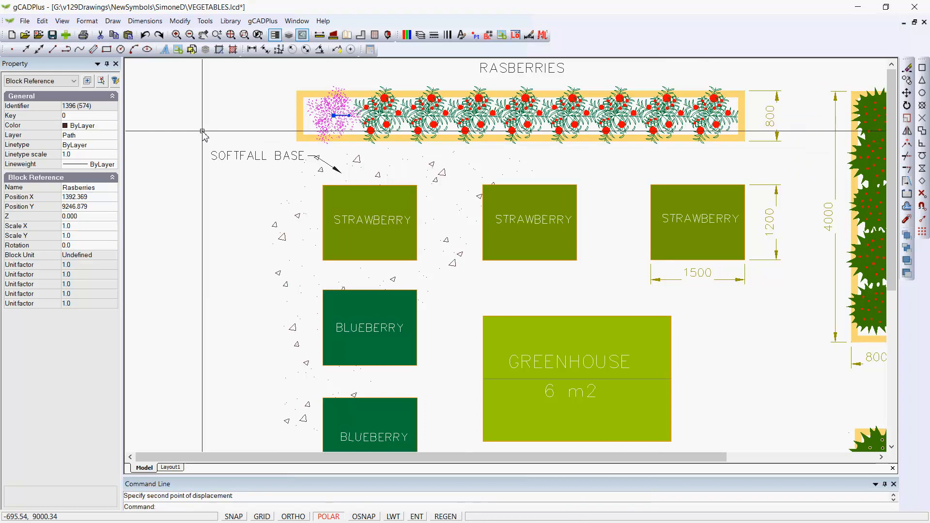
key("Escape")
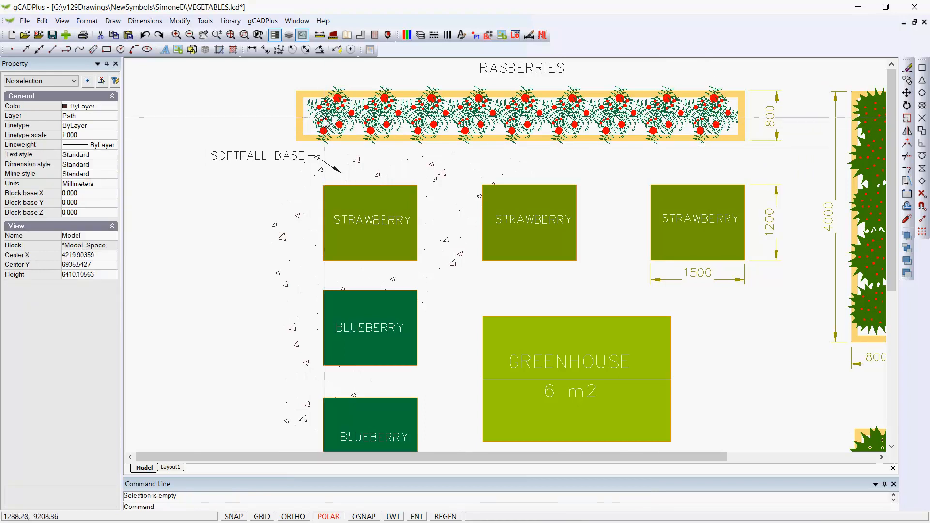
left_click(323, 118)
key("Escape")
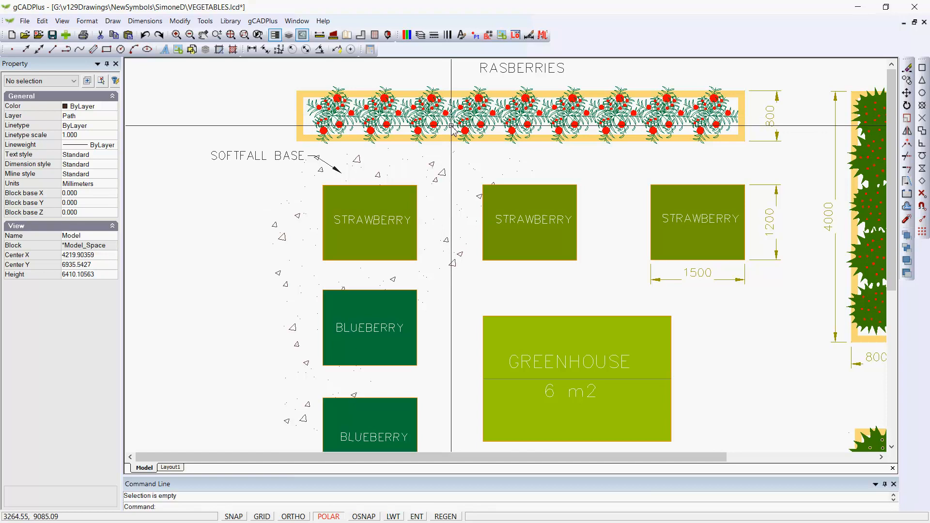
- Review the drawing's block definitions, examining the previews and details of 133Red, blackcurrant, Rasberries, Redcurrant, Ribes nigrum and Ribes rubrum
left_click(488, 36)
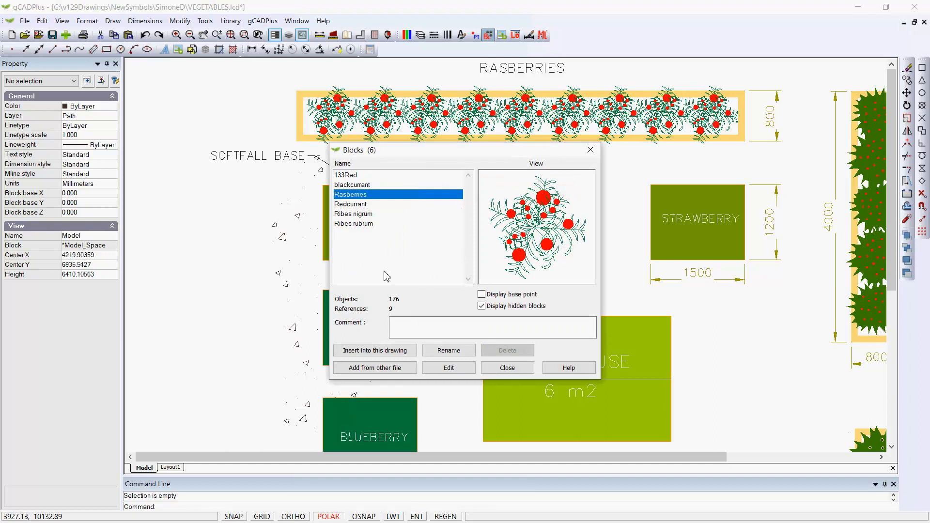
left_click(349, 176)
left_click(357, 185)
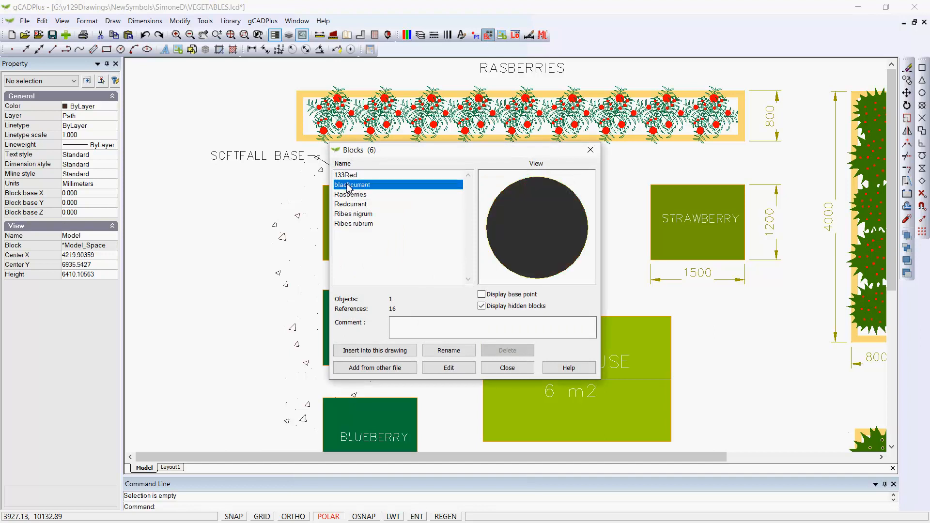
key("Down")
key("Down")
key("Down")
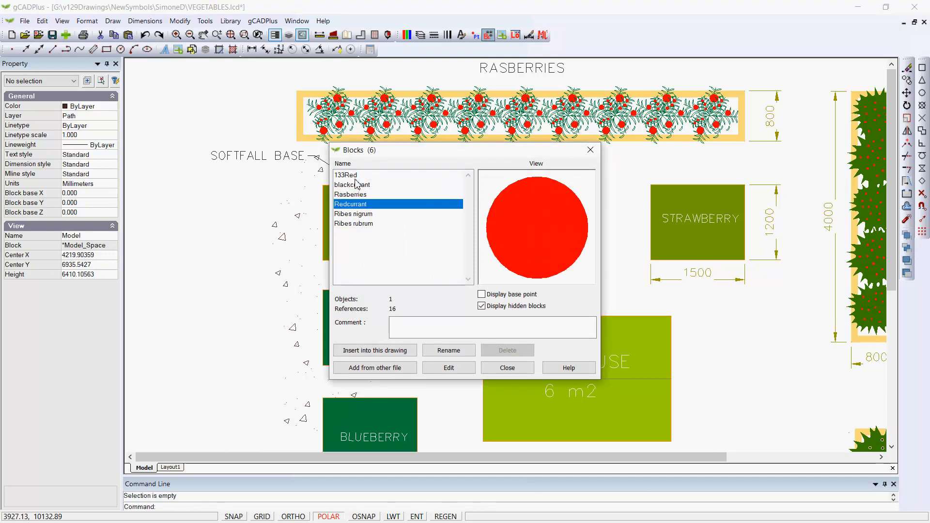
key("Down")
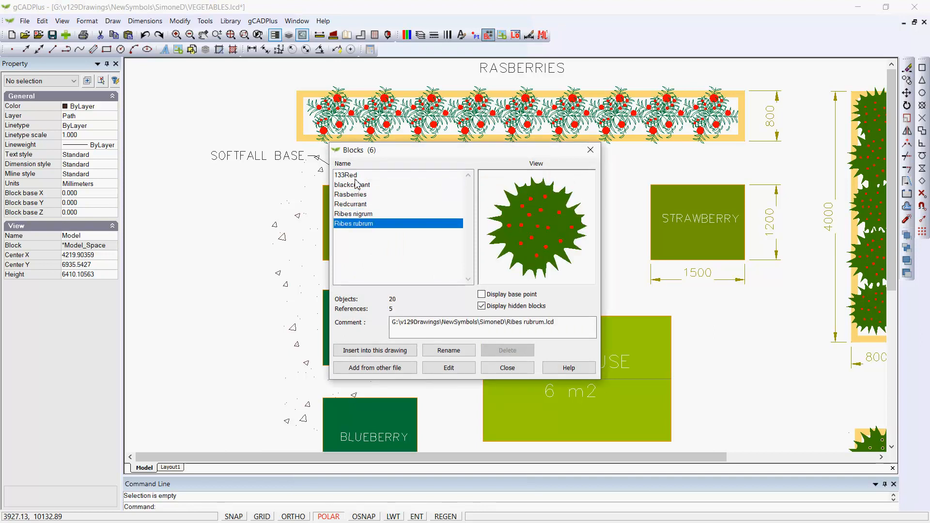
left_click(508, 369)
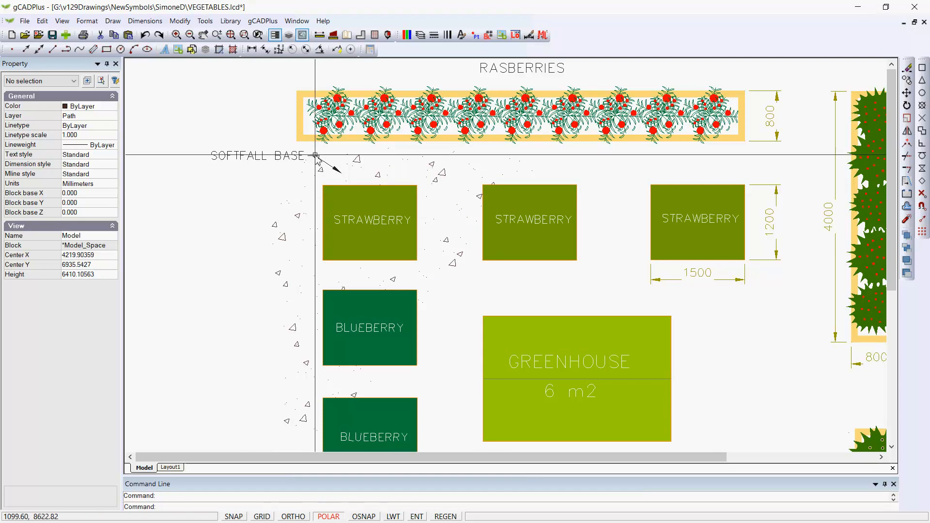
- Copy the first Rasberries block in the raspberry bed to the clipboard and create a new drawing without a template
left_click(333, 116)
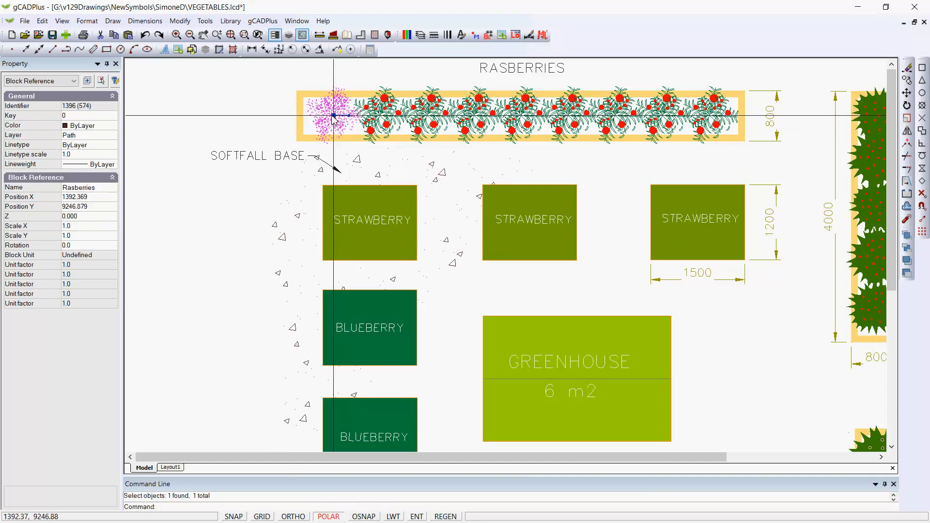
right_click(333, 117)
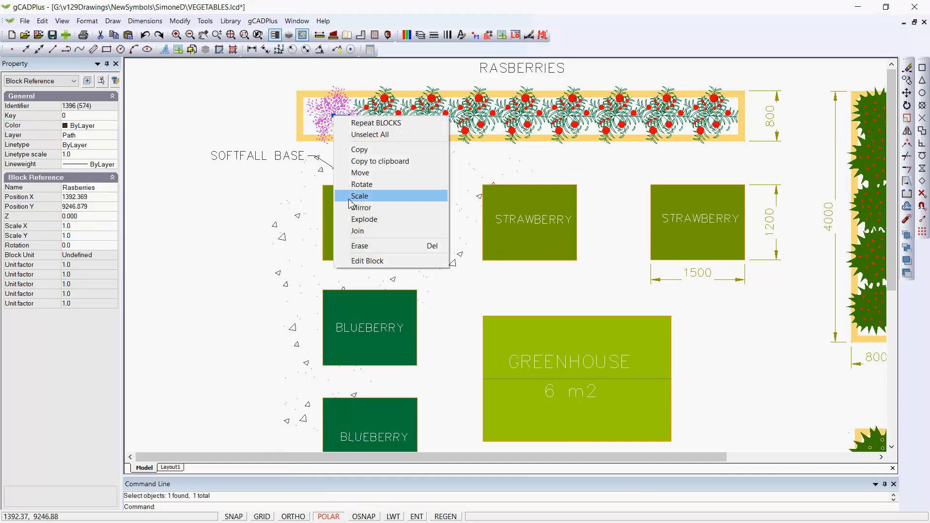
left_click(388, 163)
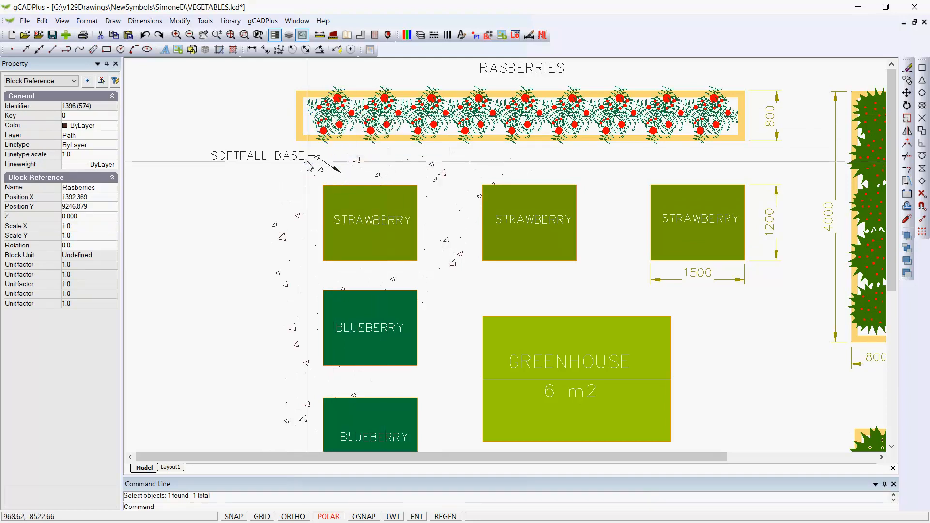
left_click(11, 35)
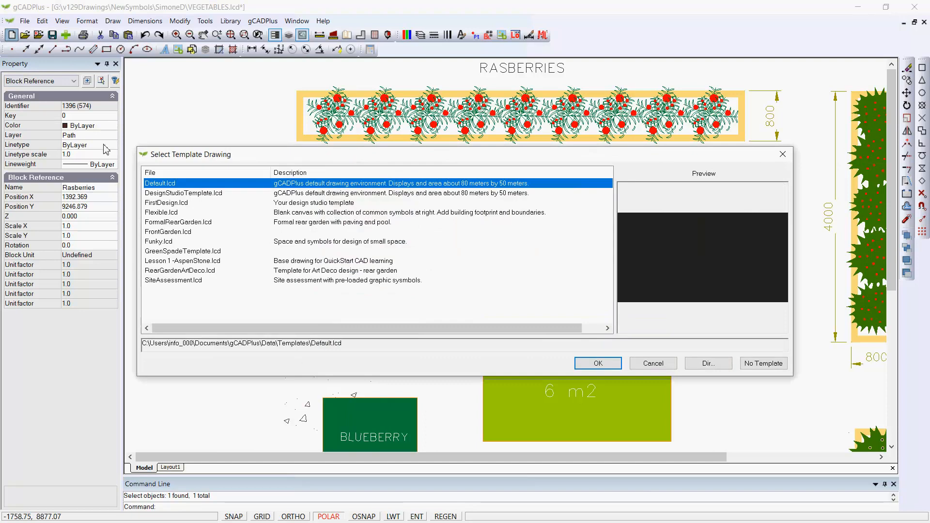
left_click(760, 364)
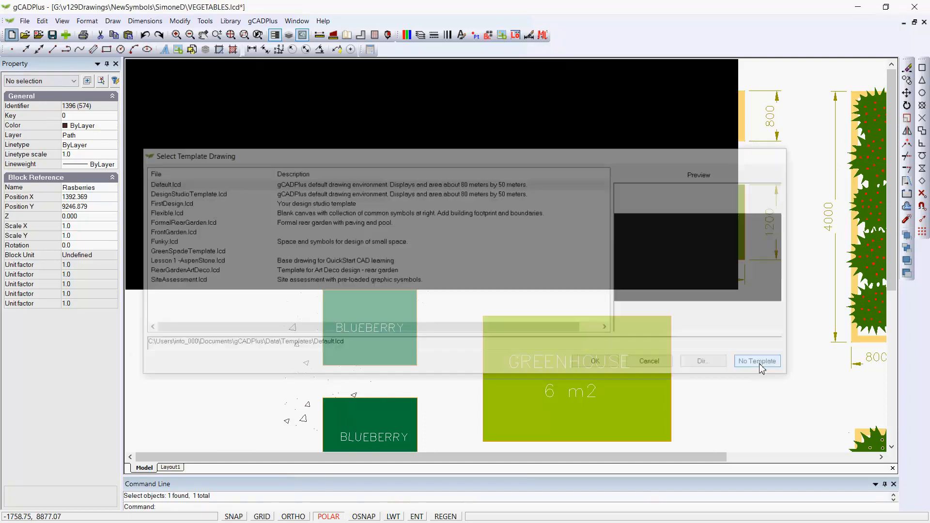
- Paste the copied raspberry block with its insertion point at 0,0 and fit the whole plant in the view
right_click(401, 208)
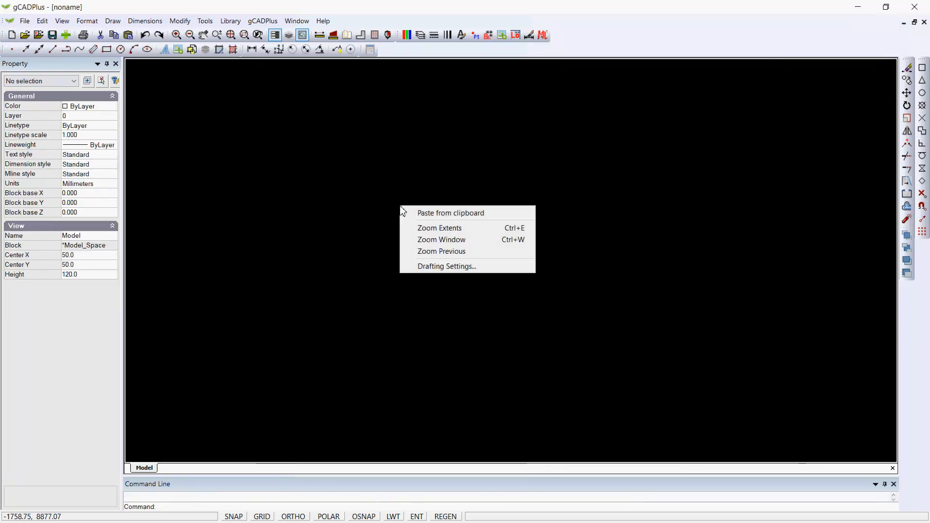
left_click(433, 216)
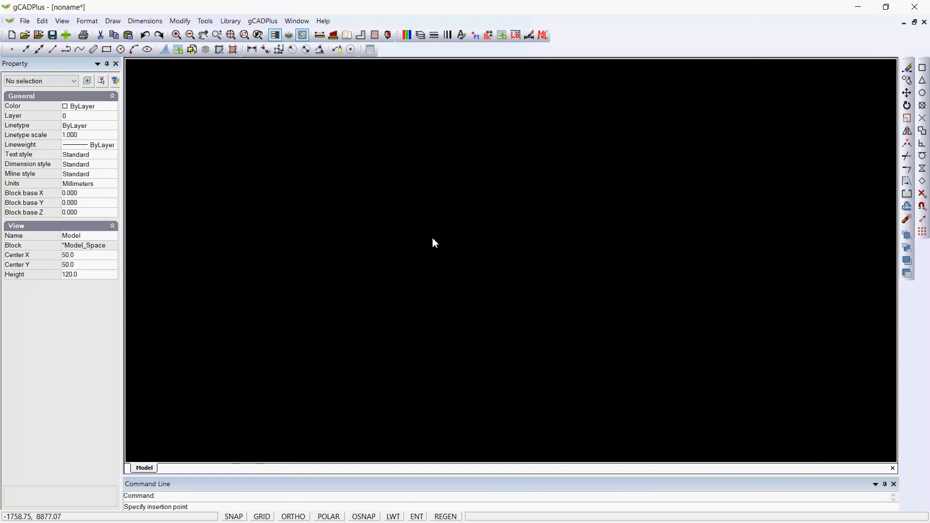
type("0,0")
key("Return")
right_click(443, 318)
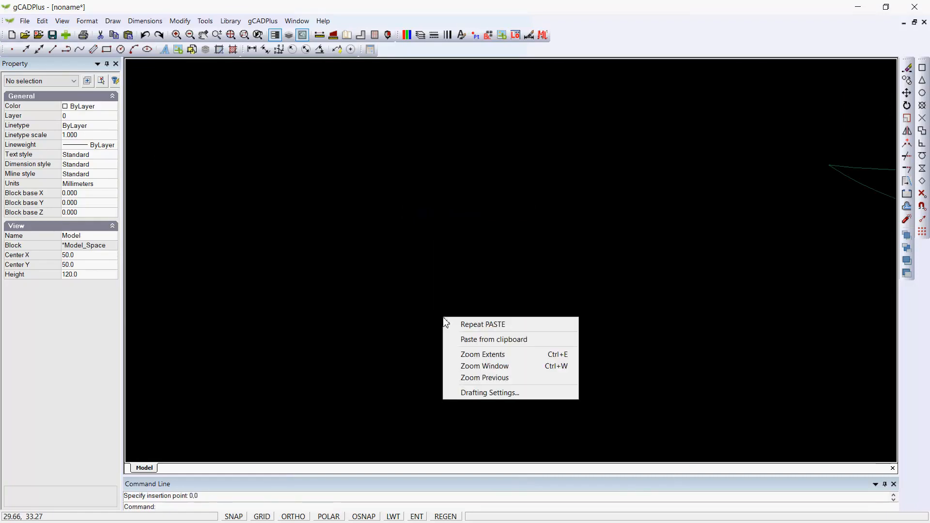
left_click(497, 355)
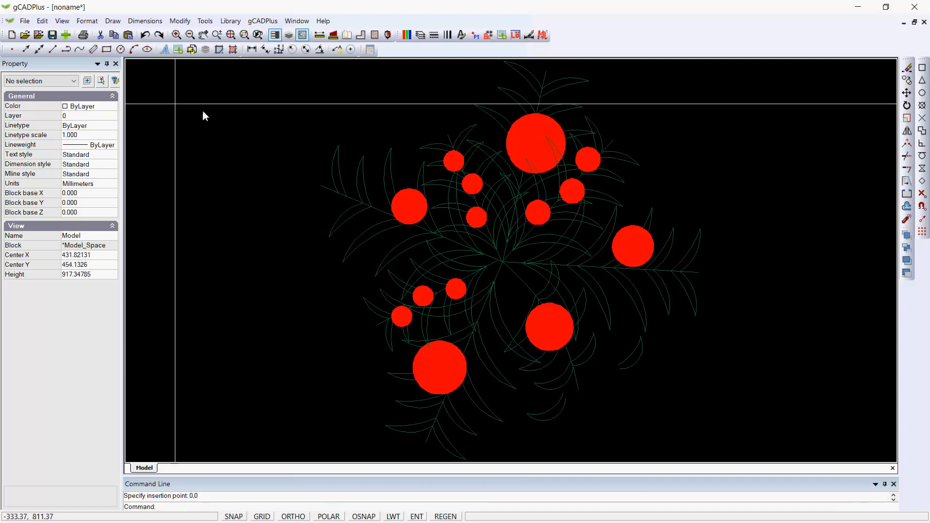
- Change the new drawing's background colour from black to white
left_click(62, 21)
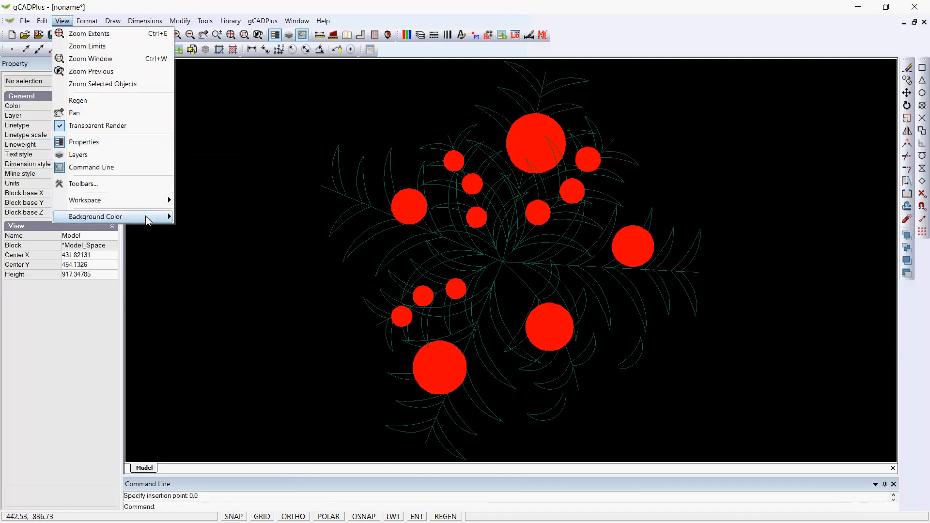
mouse_move(145, 216)
left_click(211, 218)
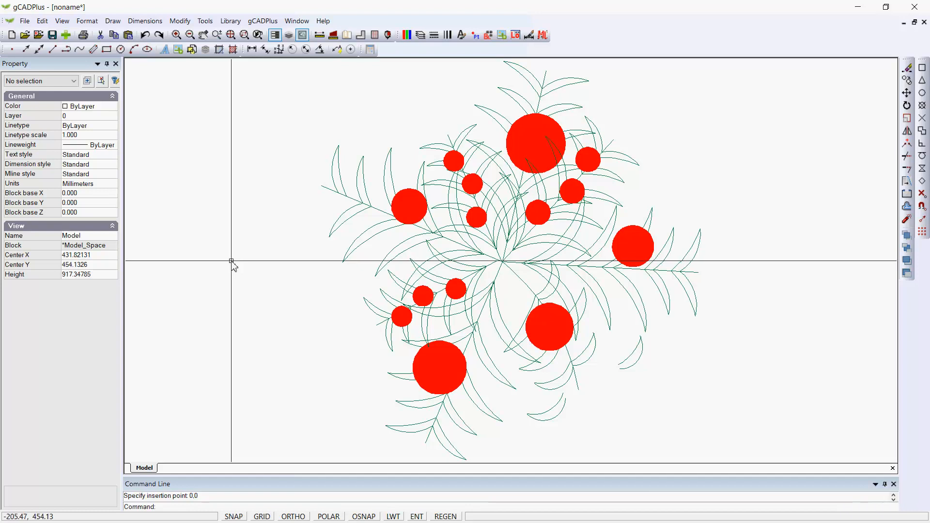
- Review the new drawing's block definitions, examining the preview and reference details of Rasberries
left_click(502, 263)
key("Escape")
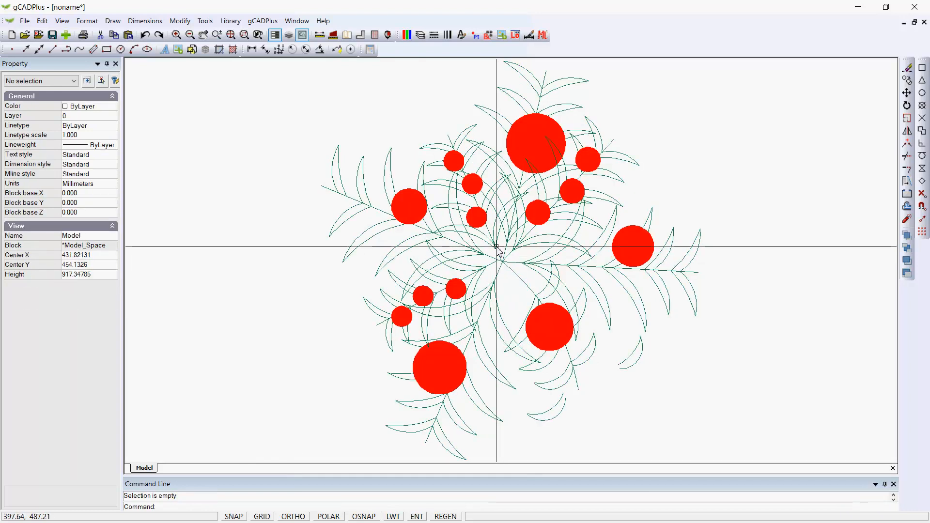
left_click(488, 35)
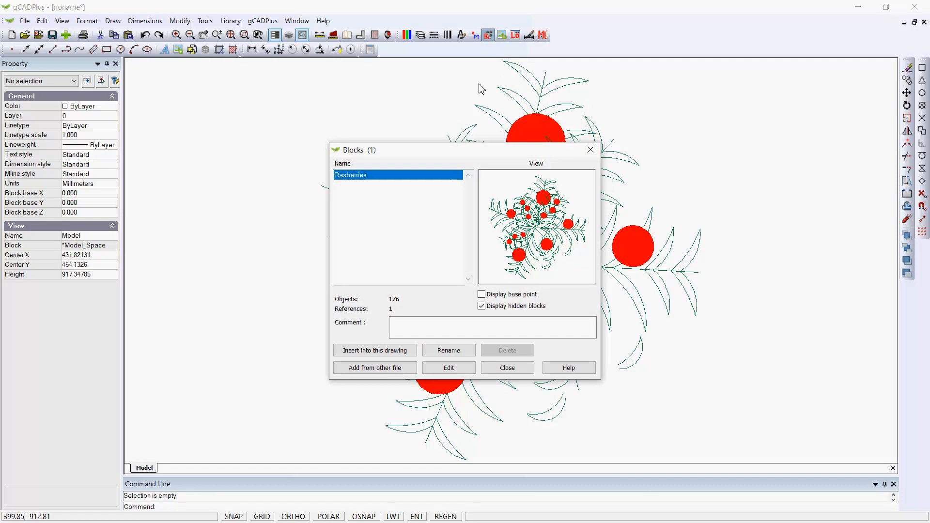
left_click(508, 368)
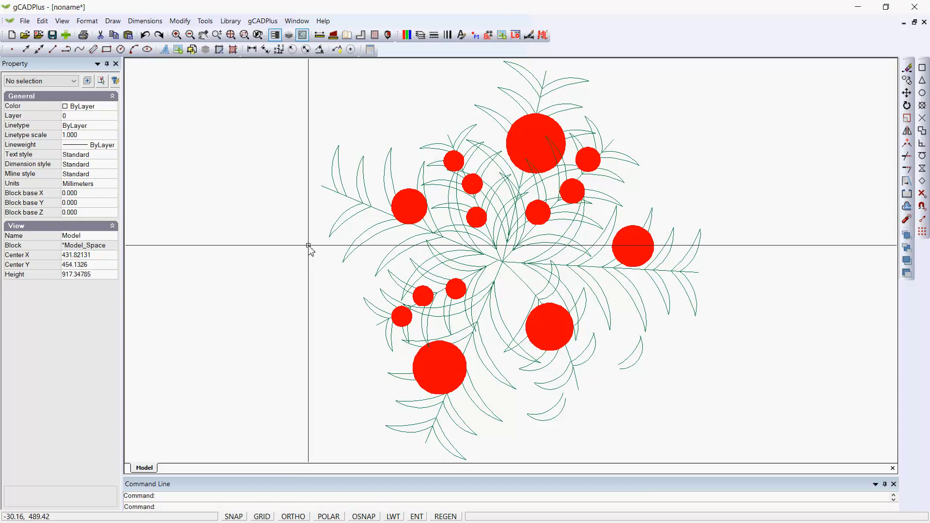
- Explode the pasted Rasberries block and check its reference count among the block definitions
left_click(494, 245)
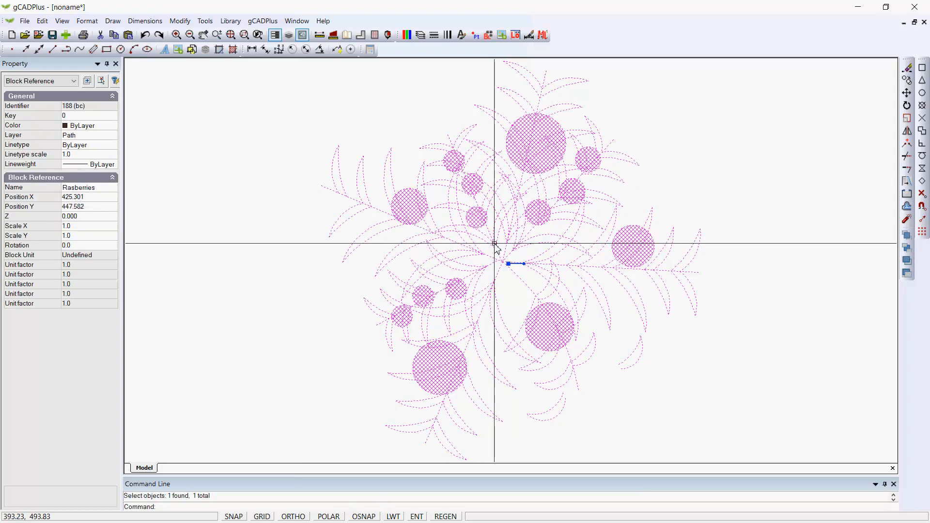
right_click(495, 245)
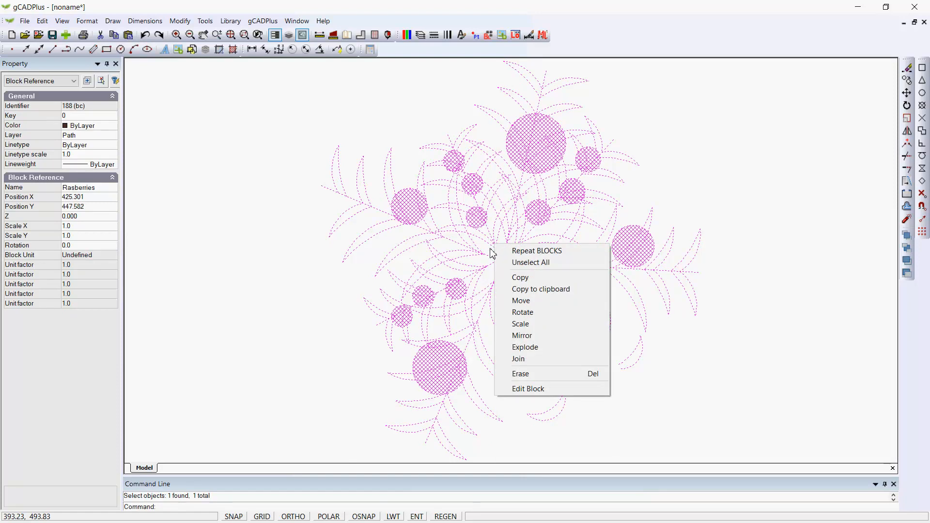
left_click(525, 347)
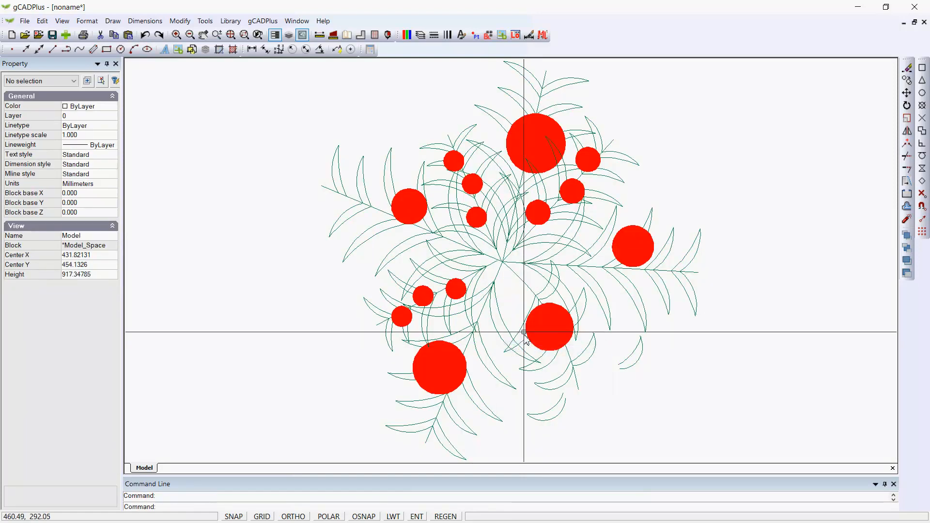
left_click(488, 35)
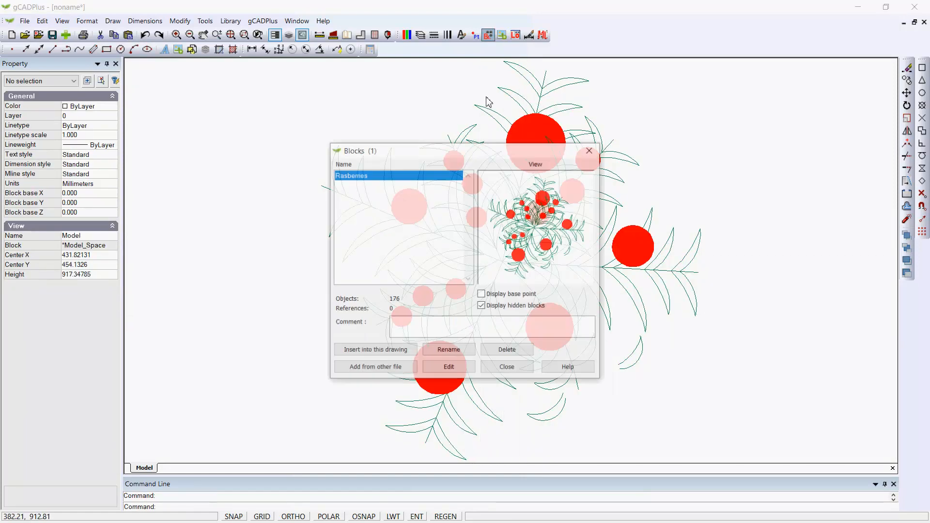
left_click(509, 369)
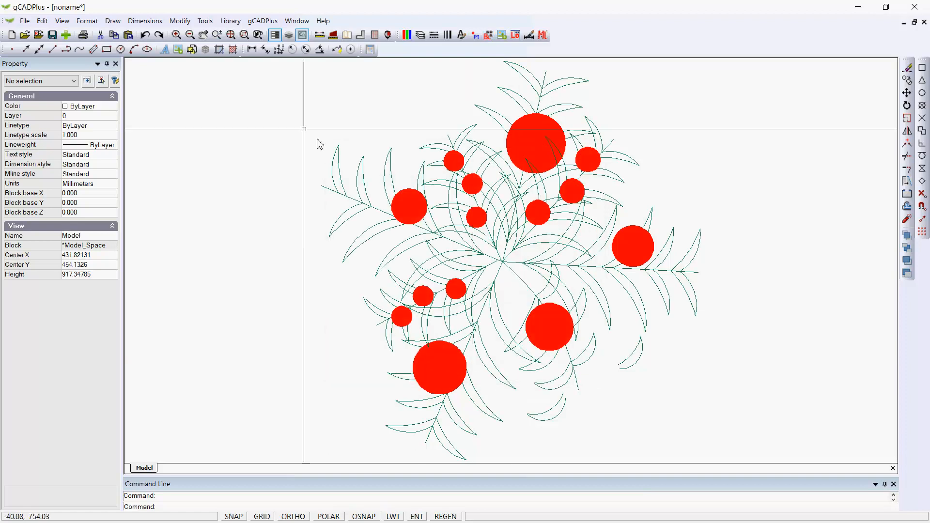
- Purge the unused objects from the new drawing
left_click(206, 21)
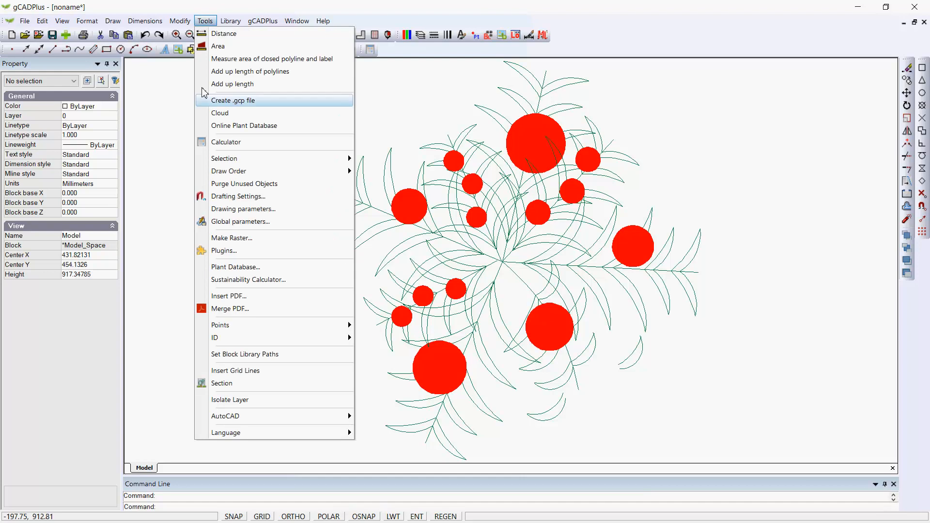
left_click(243, 184)
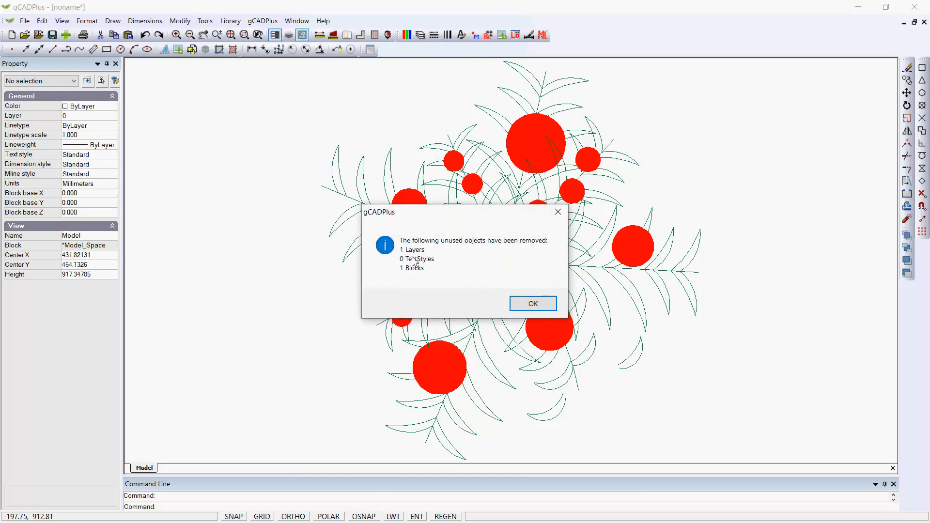
left_click(533, 304)
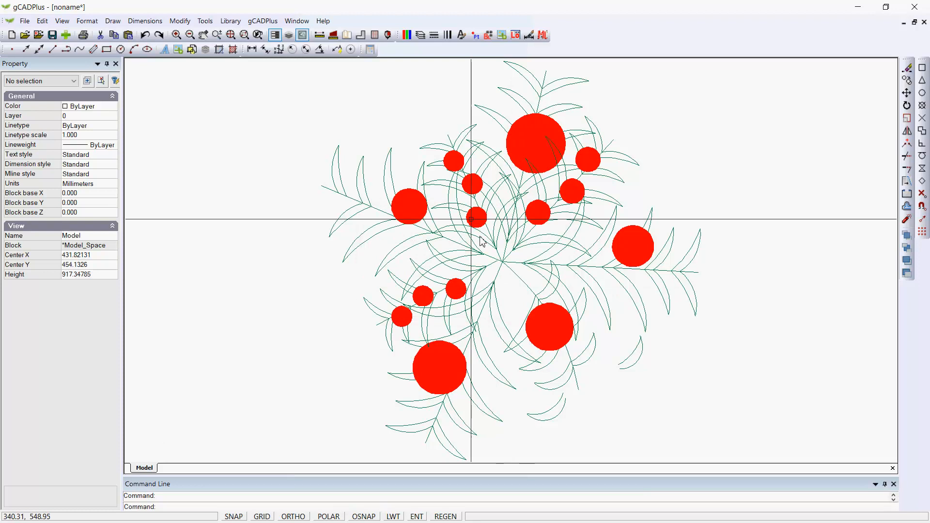
- Turn the L-PLNT-SYMBOL layer off and back on to check which objects it holds
left_click(420, 35)
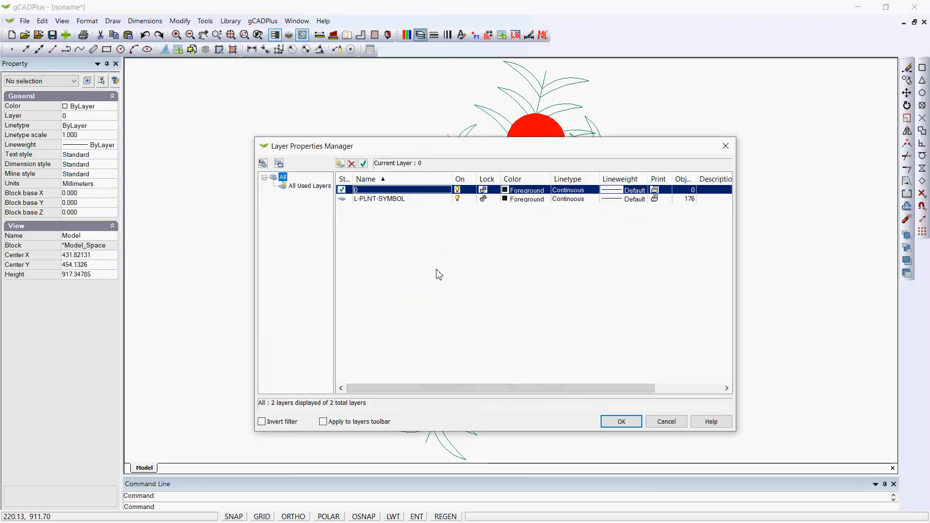
left_click(458, 199)
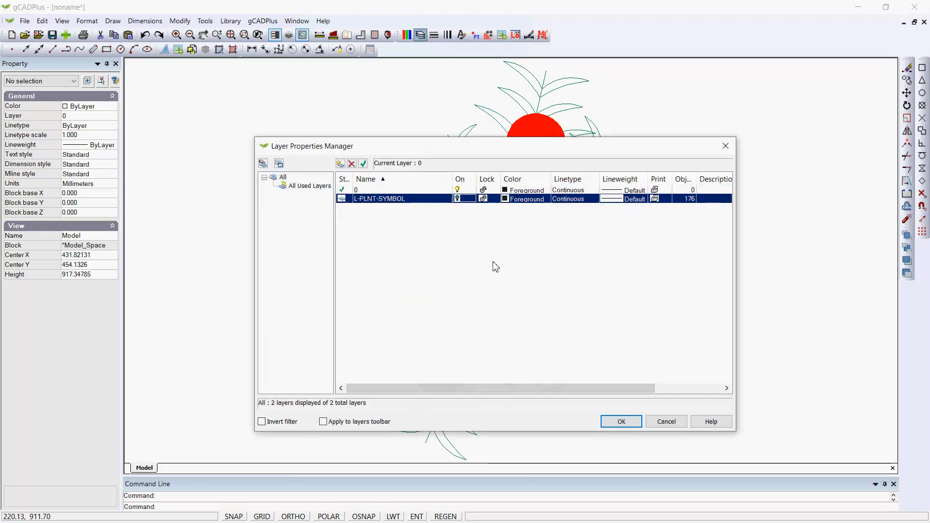
left_click(620, 422)
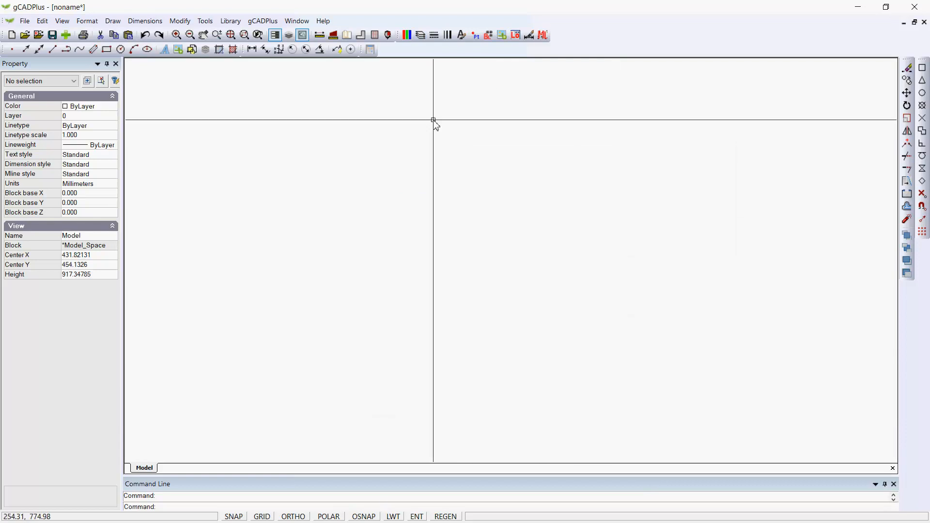
left_click(421, 35)
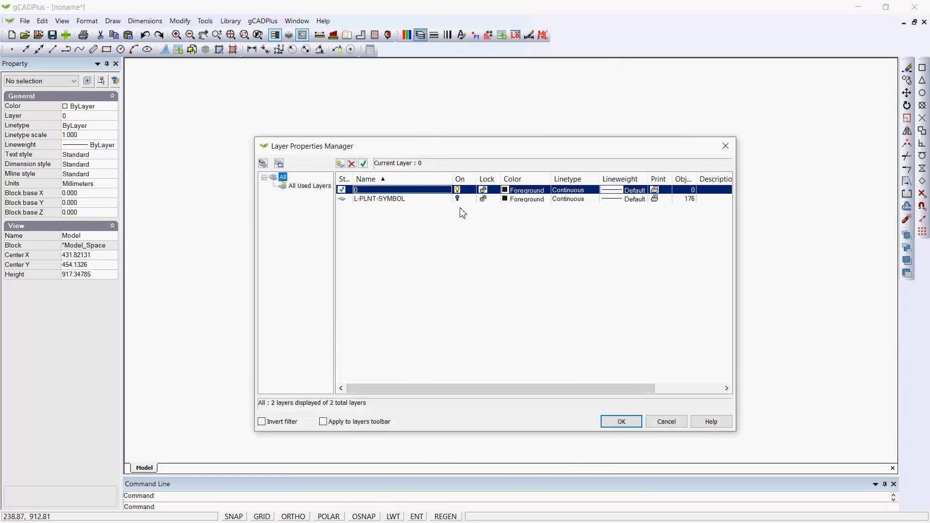
left_click(458, 199)
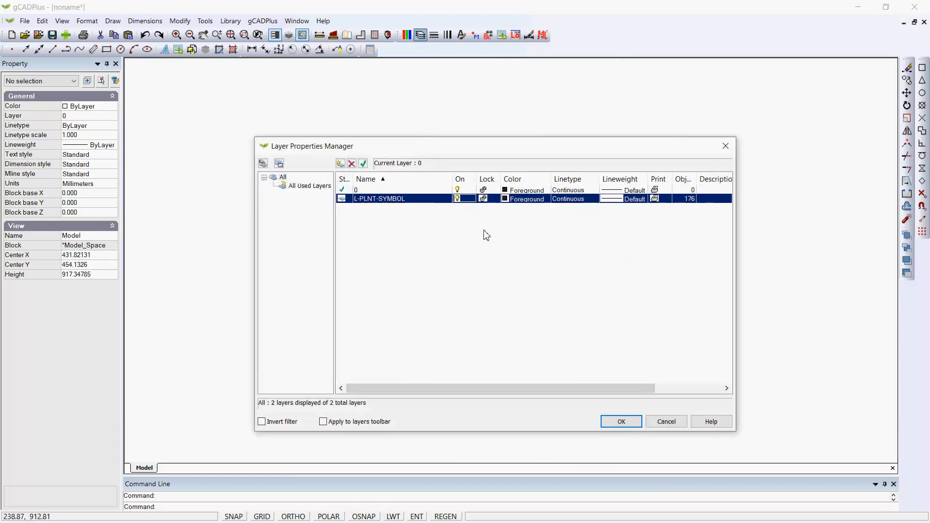
left_click(620, 423)
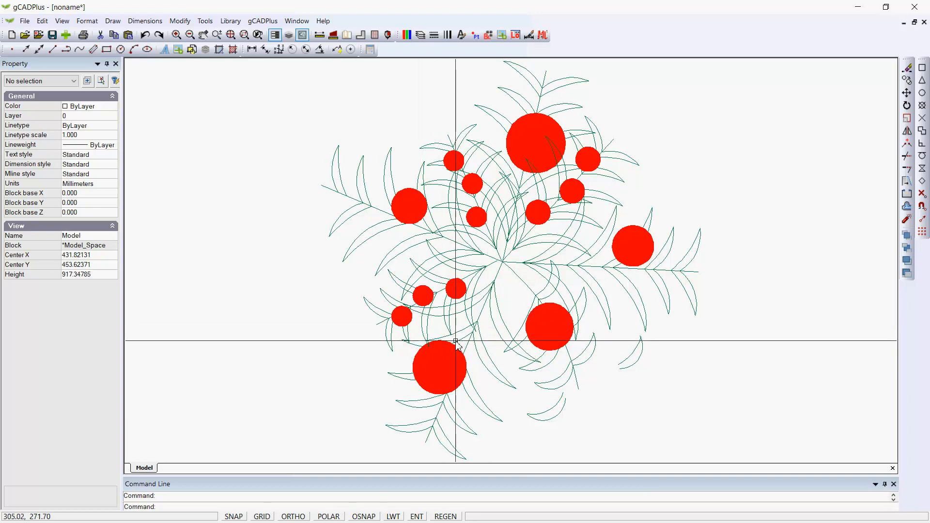
- Locate the drawing origin relative to the plant with a temporary line started at 0,0, and cancel the line
scroll(454, 337, "down", 1)
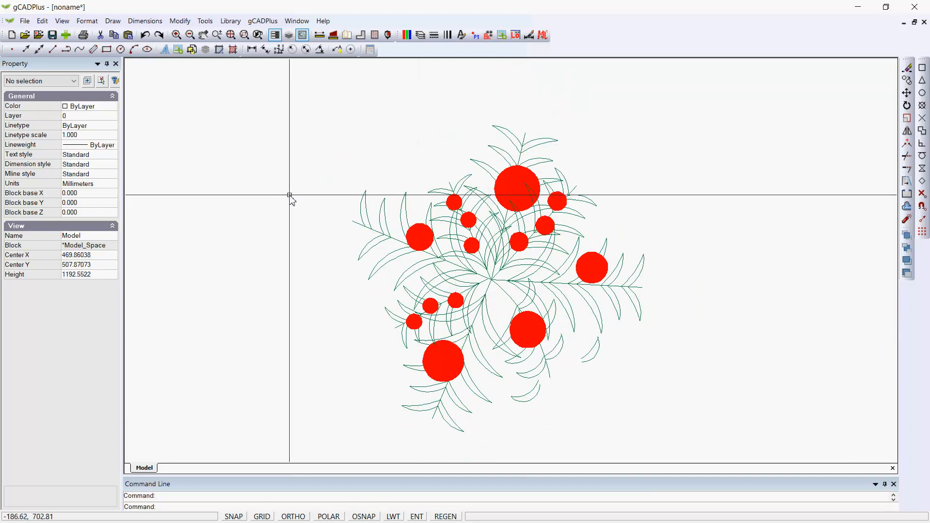
left_click(113, 20)
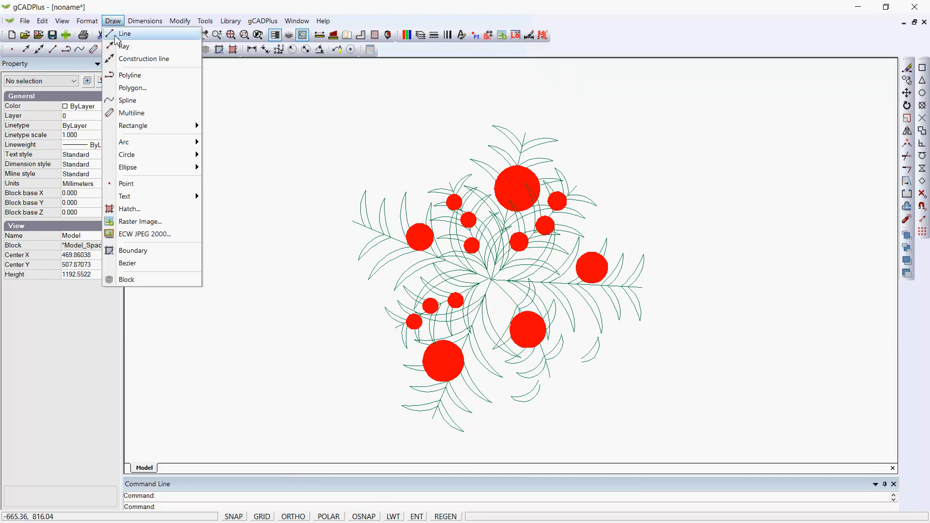
left_click(125, 34)
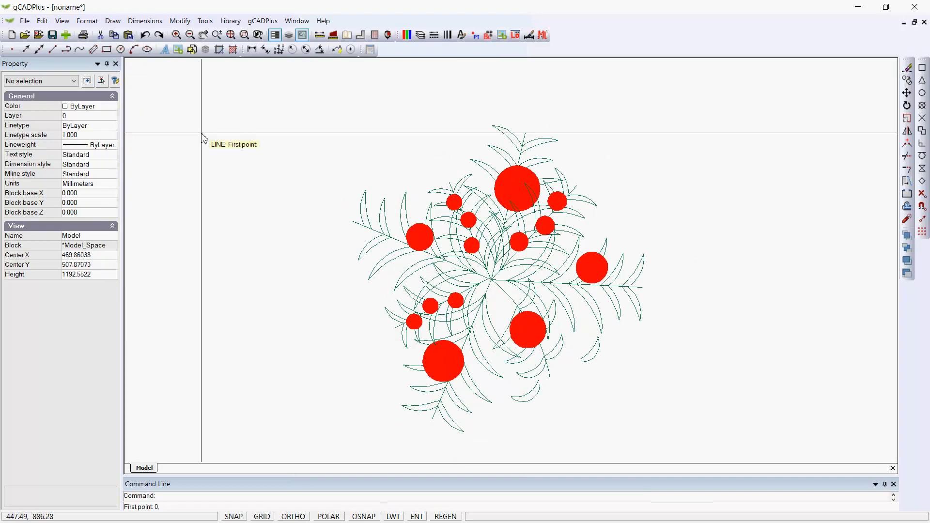
key("Return")
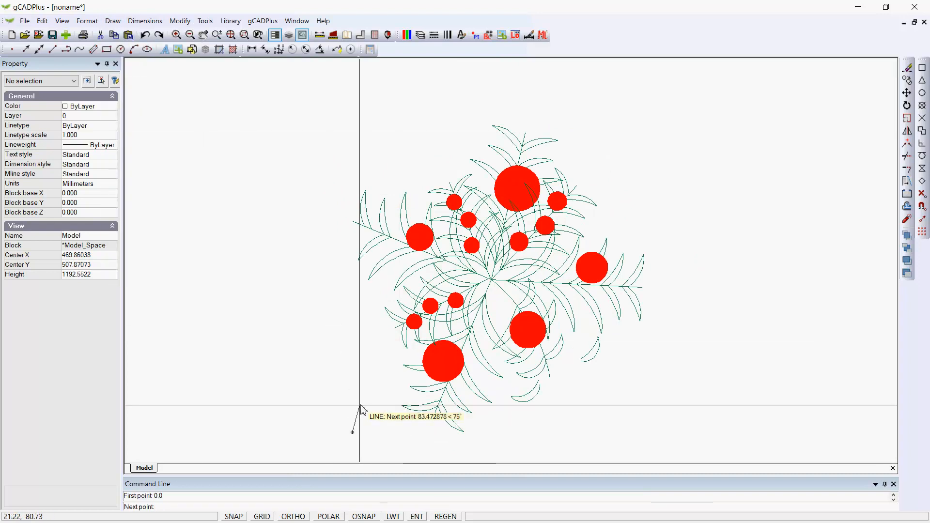
key("Escape")
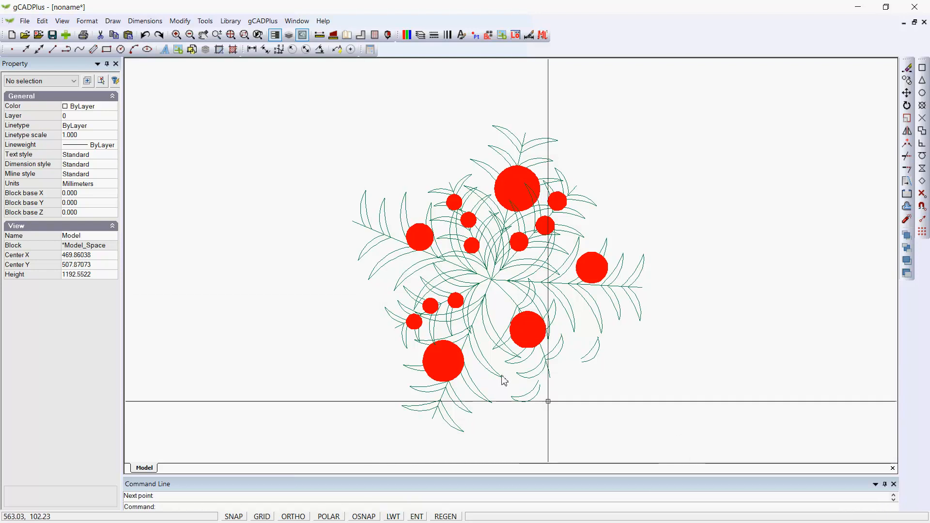
- Move all the plant objects from the plant's centre to the drawing origin at 0,0, clear the selection and zoom to extents
left_click(702, 442)
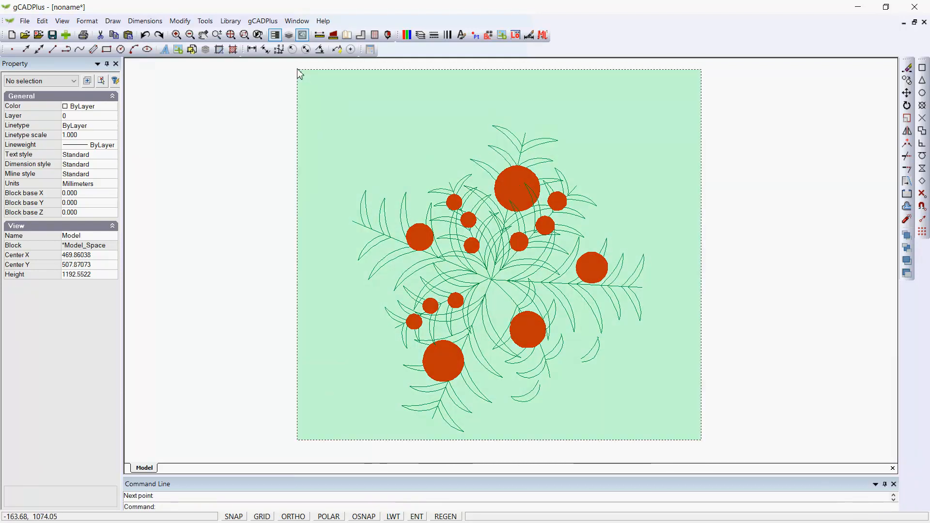
left_click(308, 89)
right_click(274, 139)
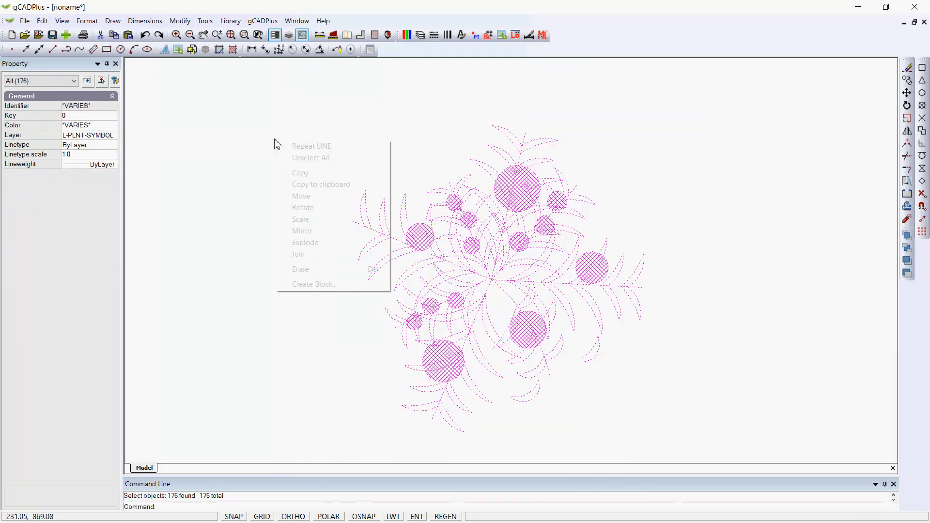
left_click(320, 196)
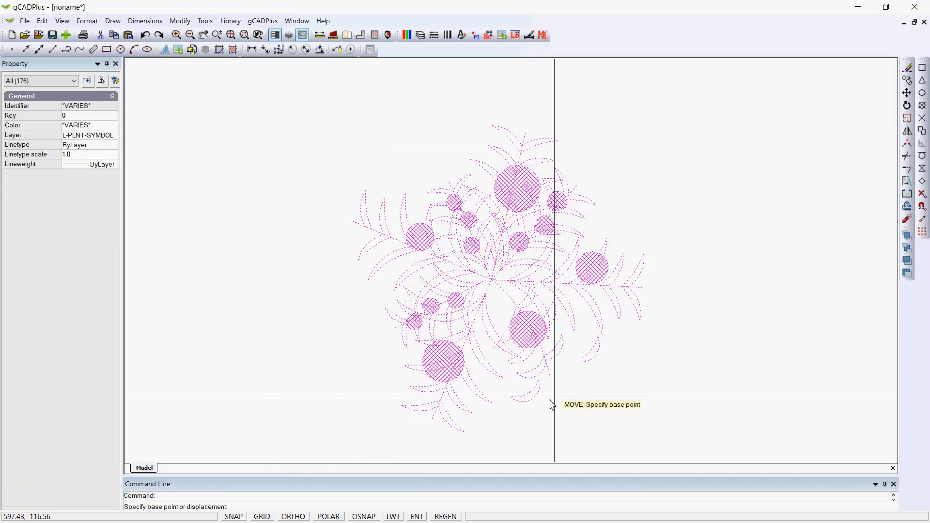
left_click(493, 282)
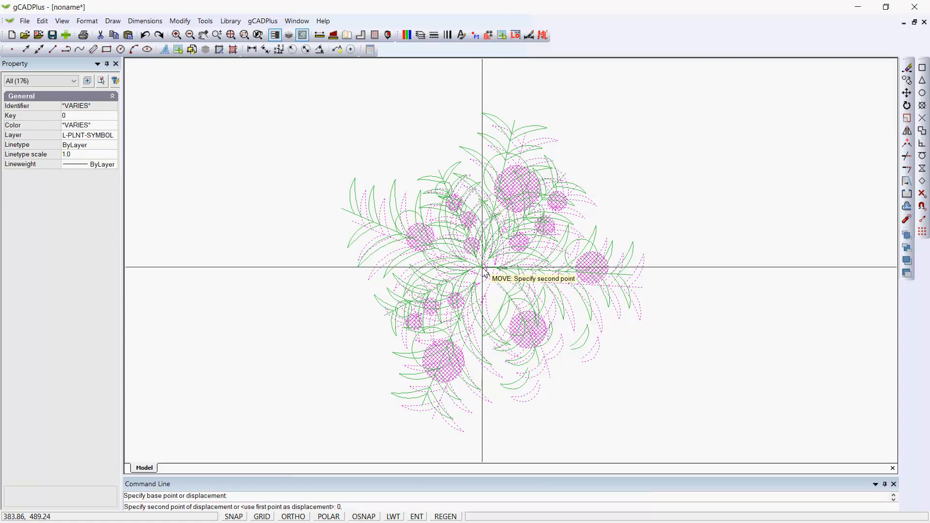
left_click(483, 268)
right_click(483, 268)
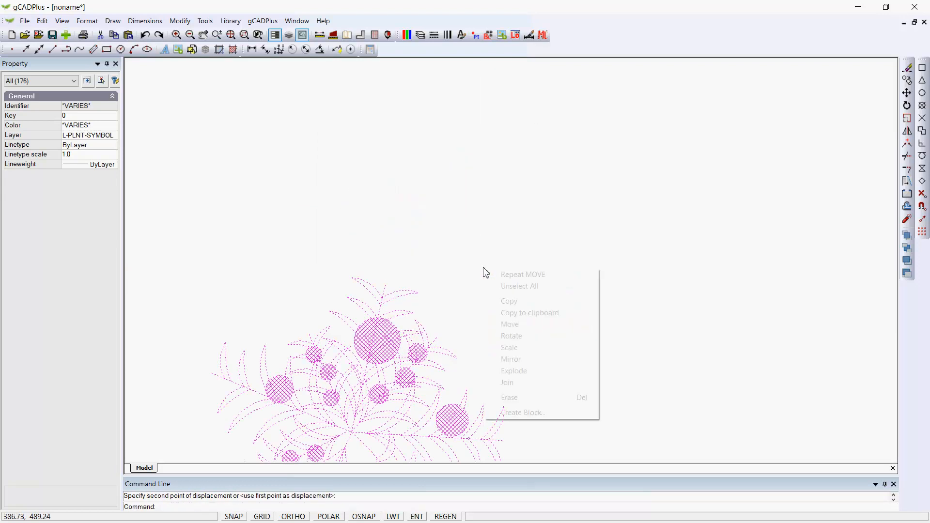
left_click(529, 289)
right_click(527, 285)
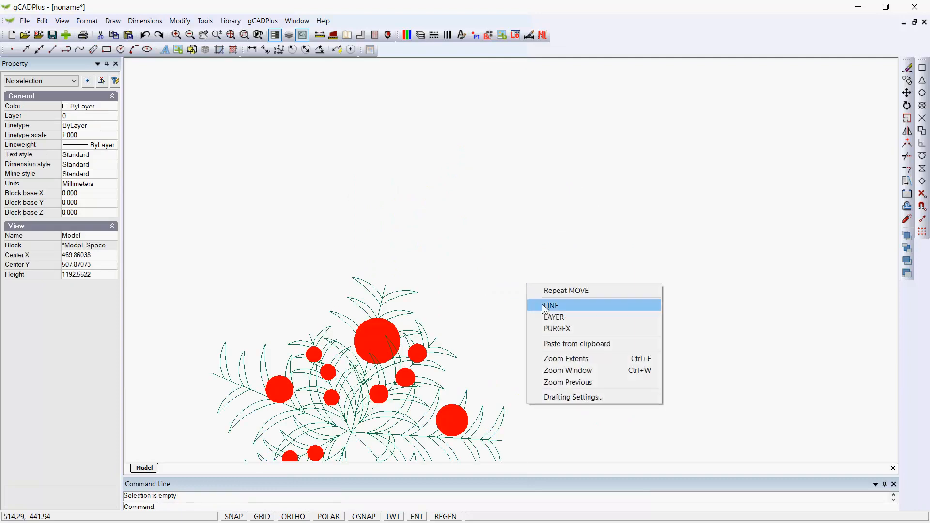
left_click(563, 359)
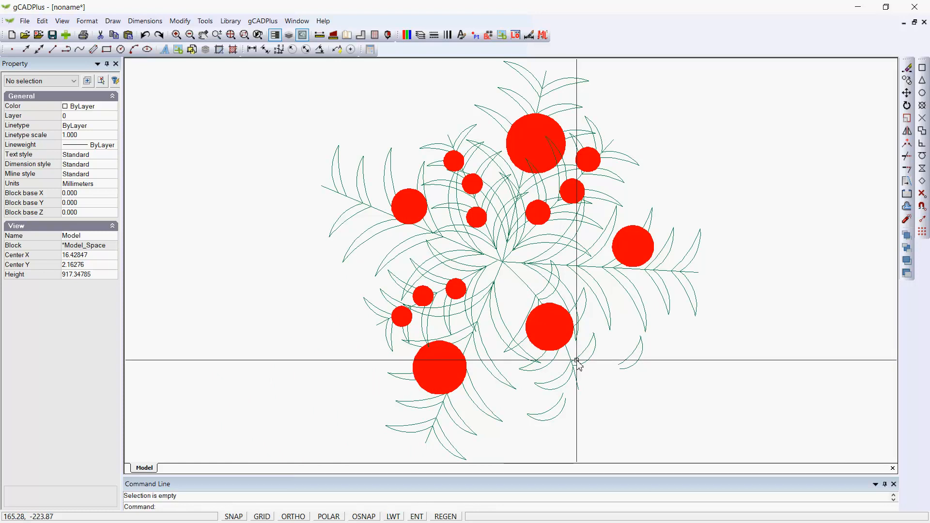
- Bring the large red berry at the top of the plant to the front of the draw order
left_click(525, 127)
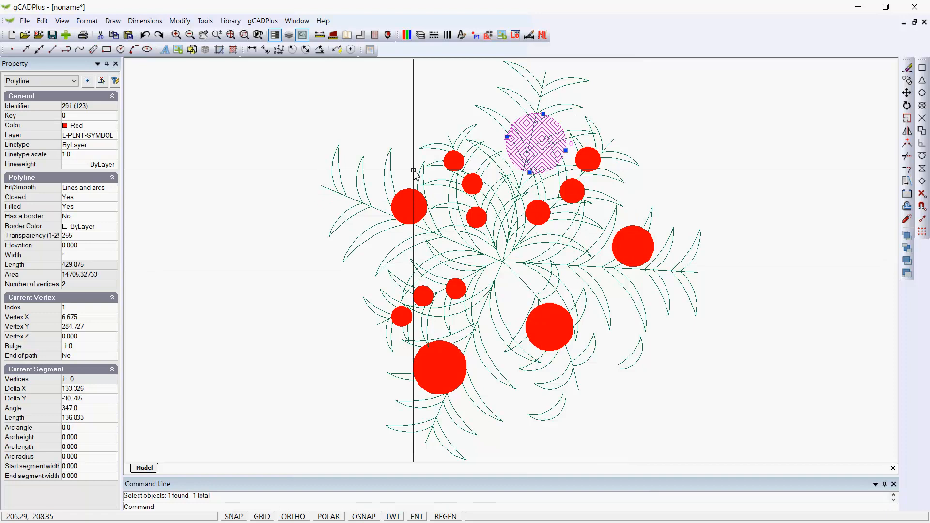
left_click(205, 23)
mouse_move(316, 174)
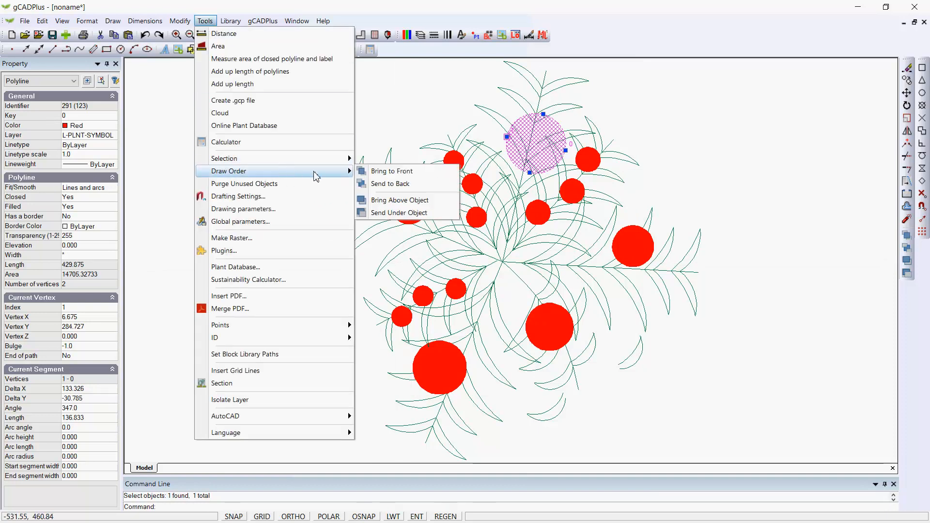
left_click(380, 173)
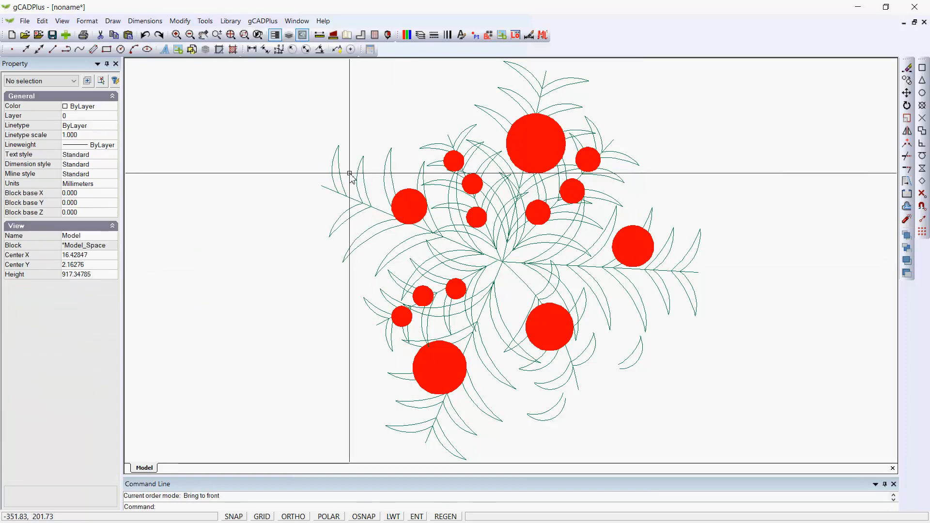
- Save the plant drawing to the Desktop as Raspberries in LiteCAD drawing format and close it
scroll(617, 186, "down", 1)
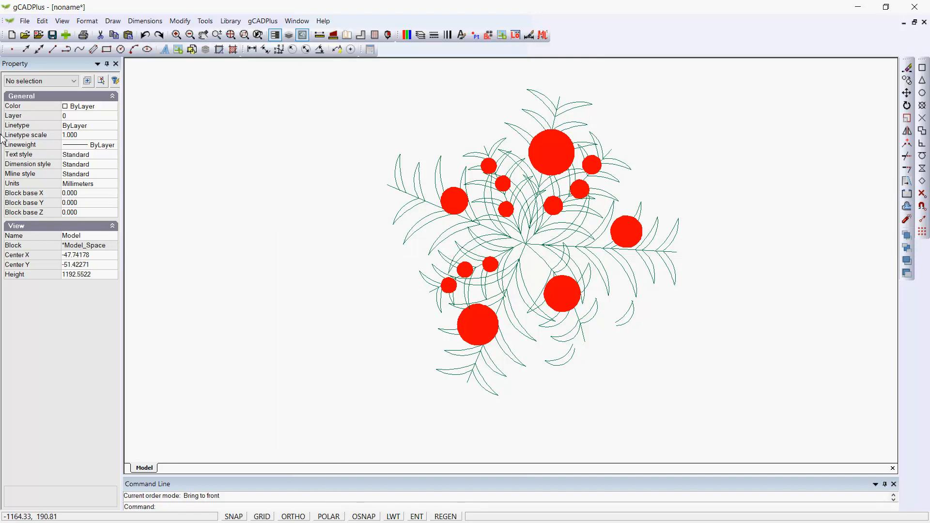
left_click(24, 21)
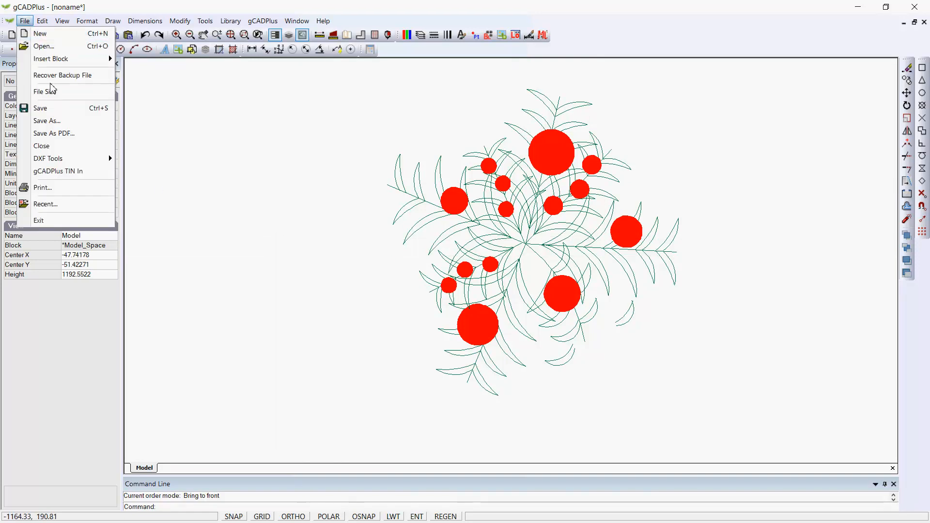
left_click(50, 121)
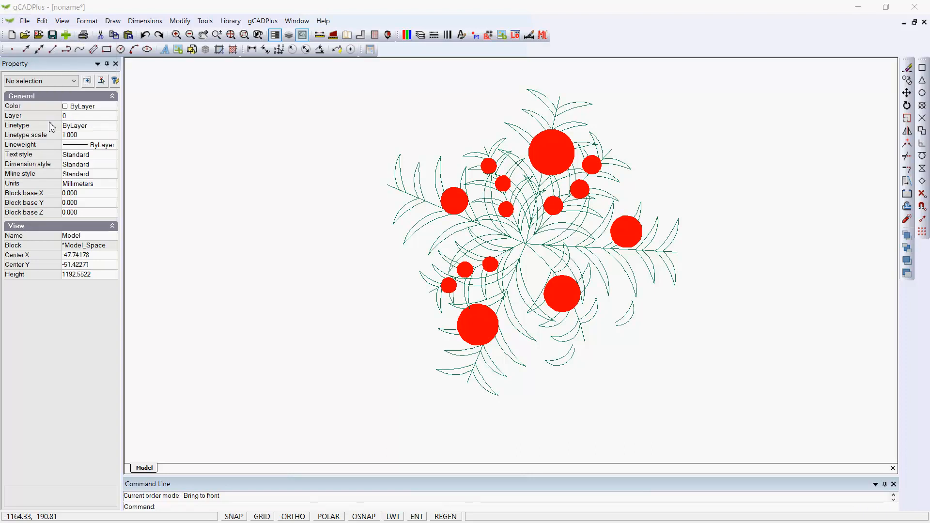
left_click(322, 237)
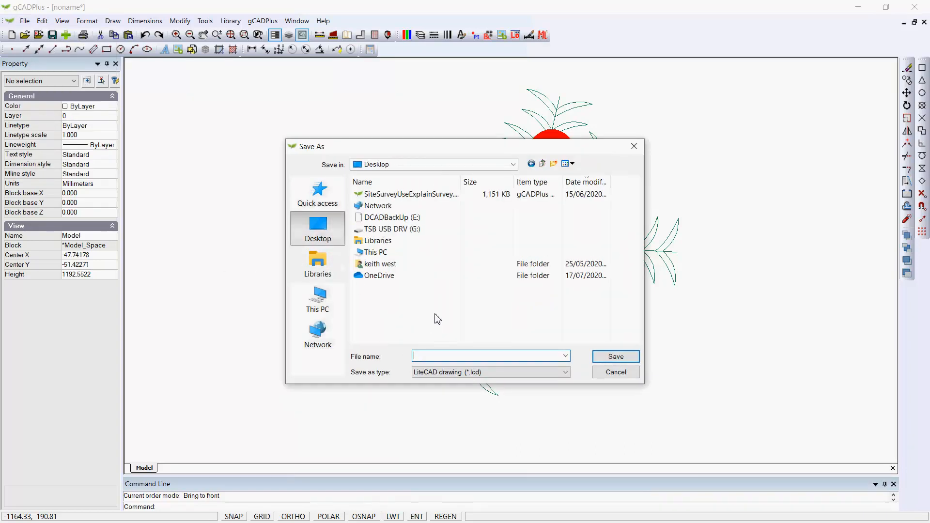
type("Raspberries")
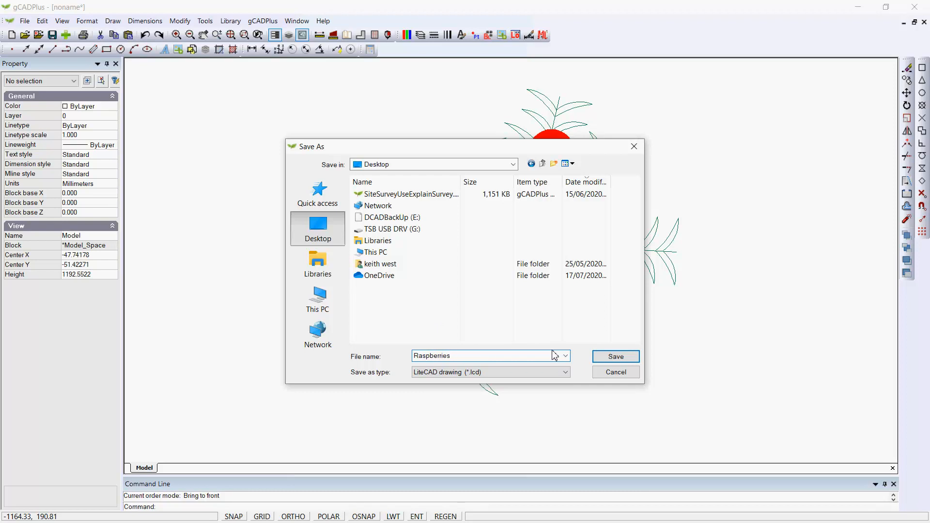
left_click(616, 357)
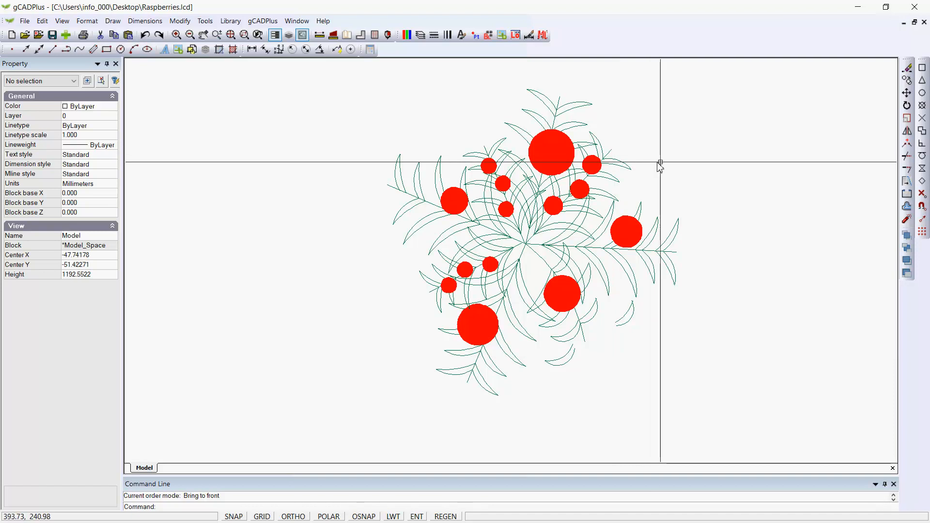
left_click(924, 23)
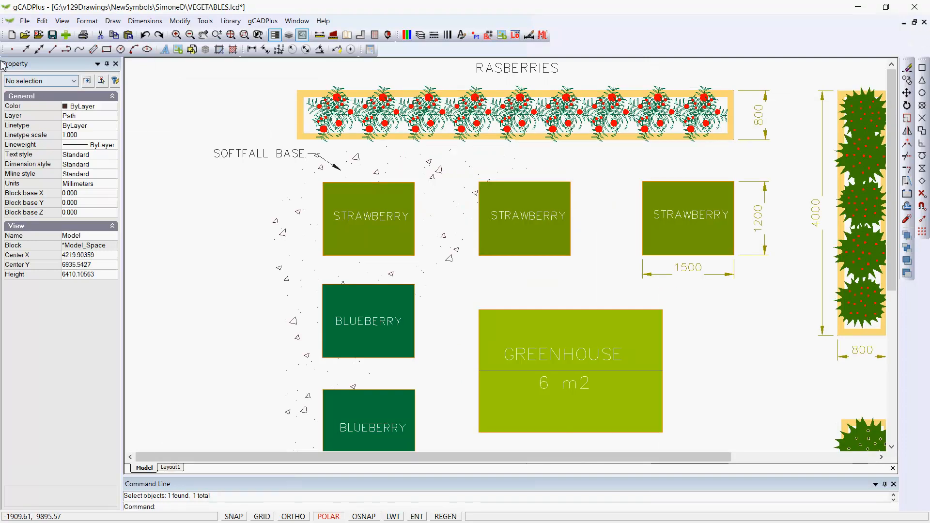
- Create a new drawing from the Funky.lcd template
left_click(11, 35)
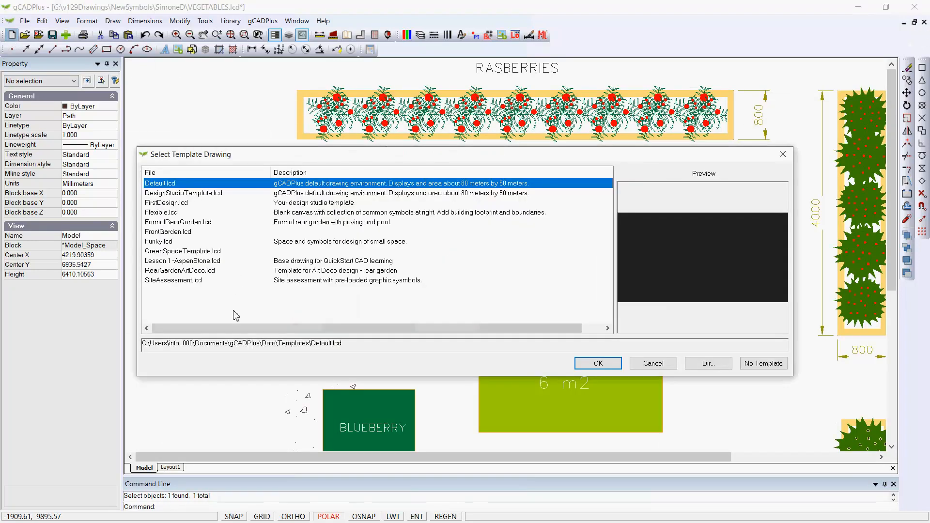
left_click(195, 224)
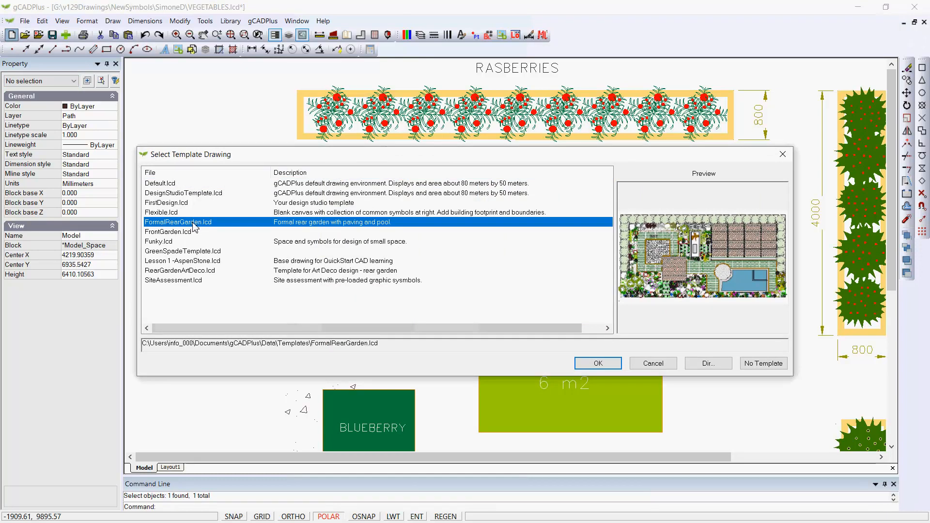
left_click(180, 242)
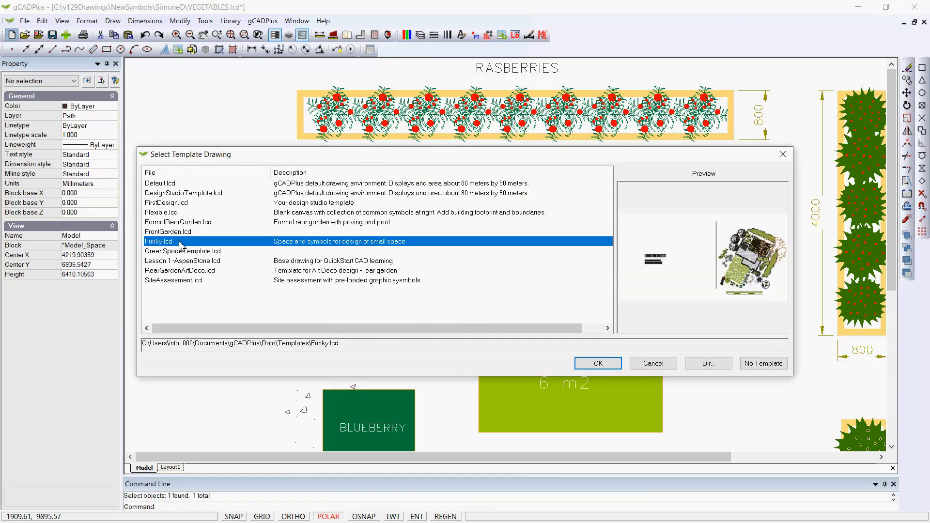
left_click(597, 365)
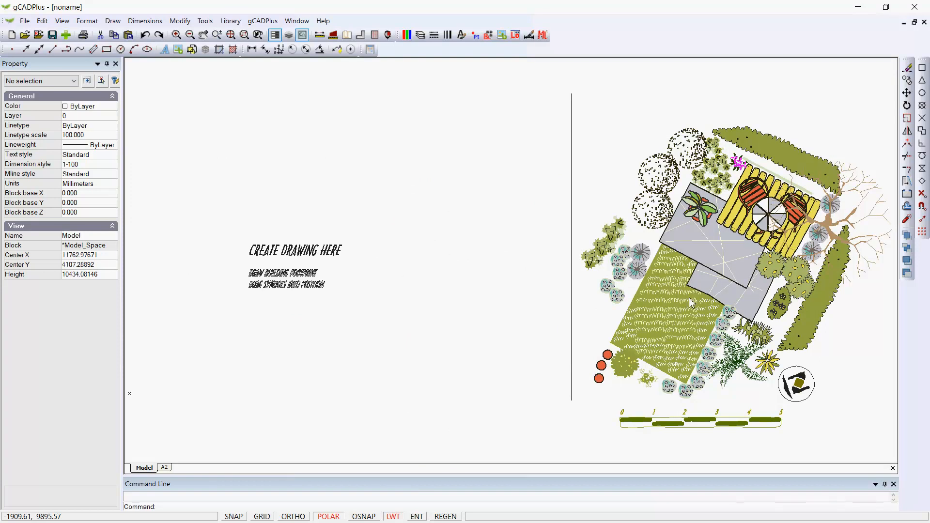
- Add the model space of Raspberries.lcd from the Desktop to the drawing's block definitions
scroll(646, 324, "up", 3)
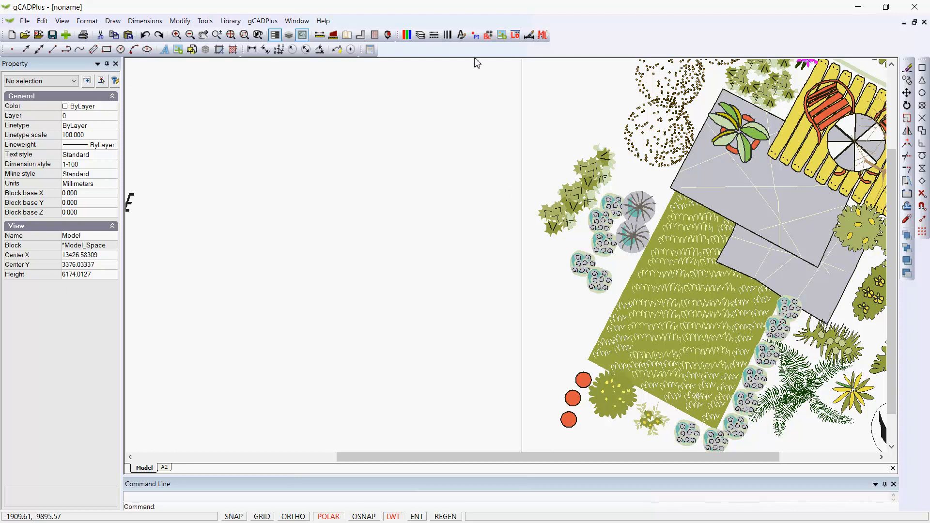
left_click(488, 35)
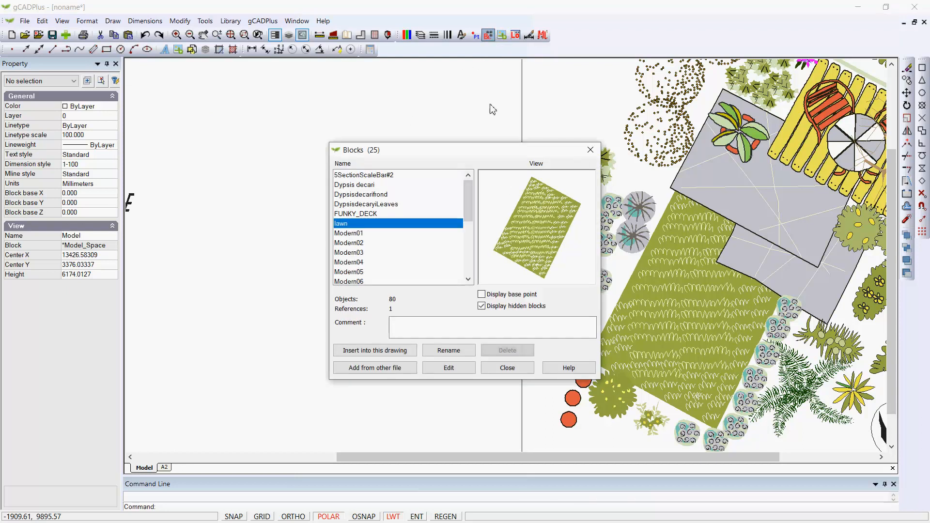
left_click(384, 368)
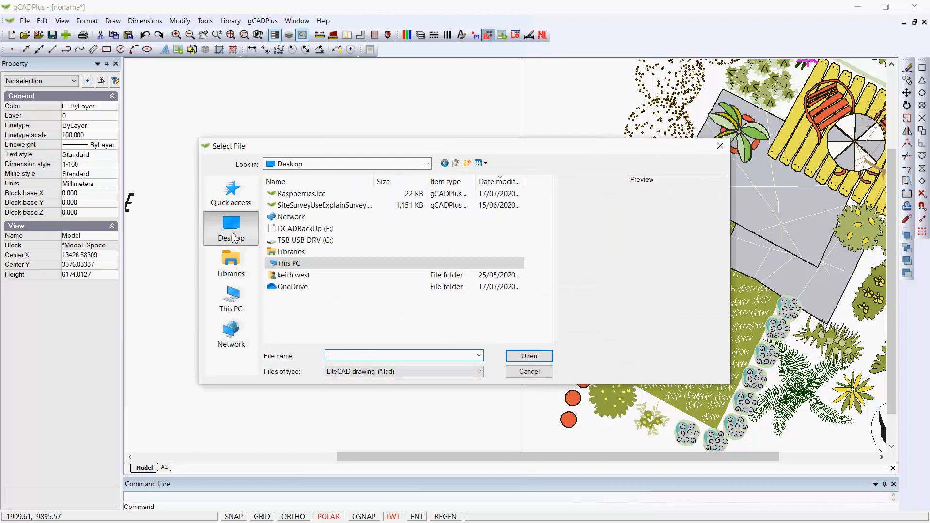
left_click(305, 194)
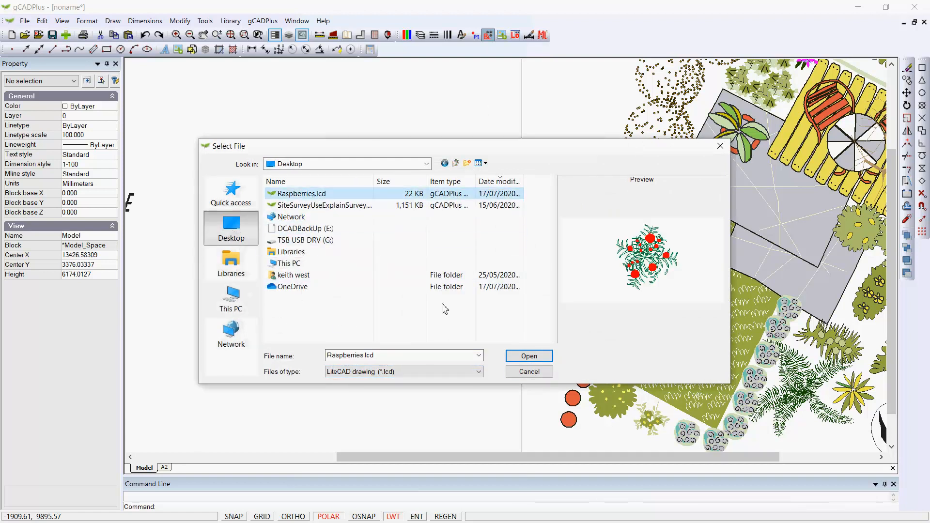
left_click(528, 357)
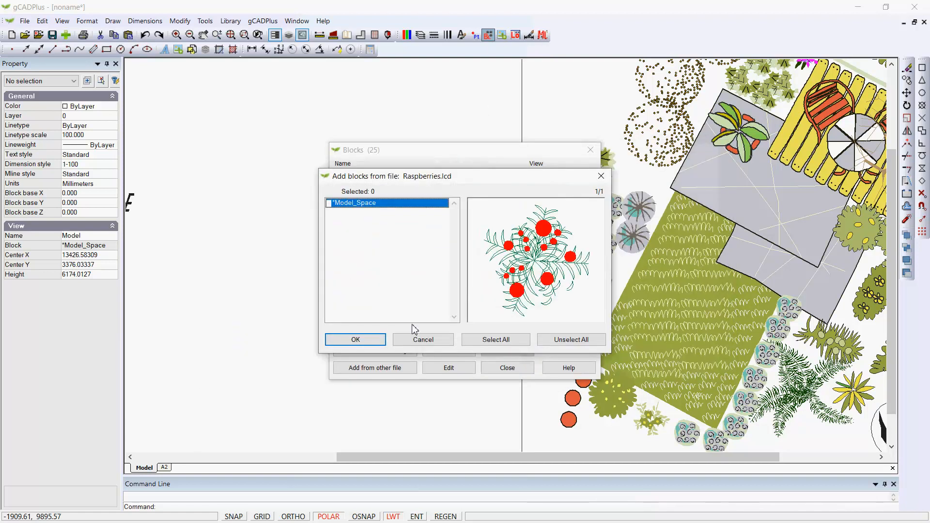
left_click(329, 204)
left_click(353, 338)
- Insert the Raspberries block among the plants beside the paving, just above the grey round shrubs
left_click(382, 350)
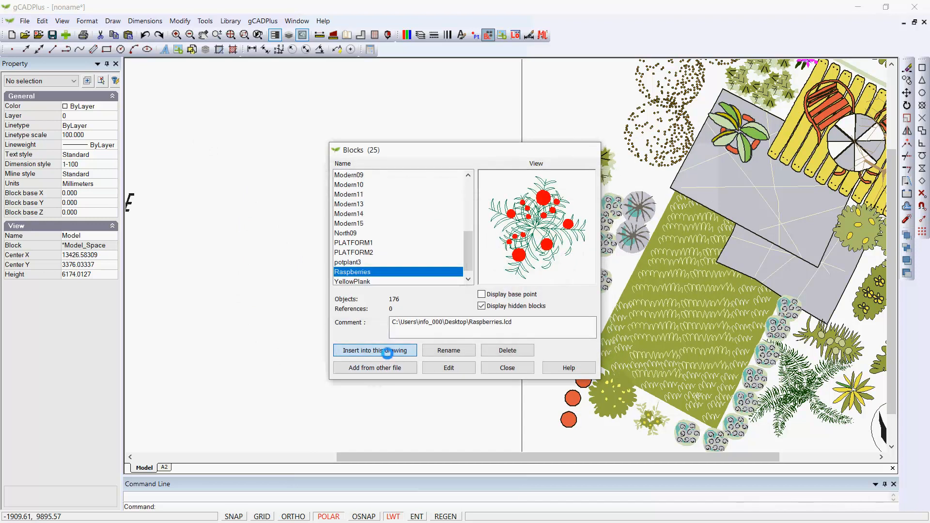
left_click(451, 334)
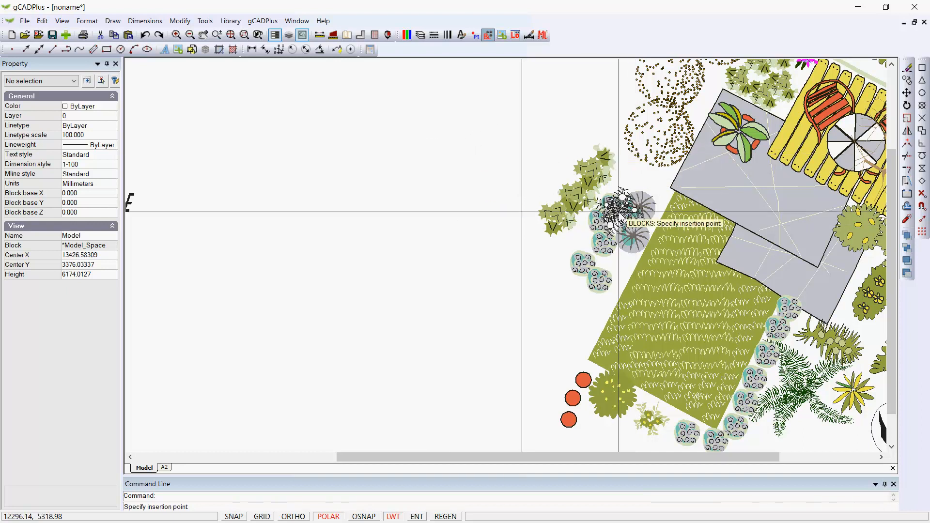
left_click(629, 180)
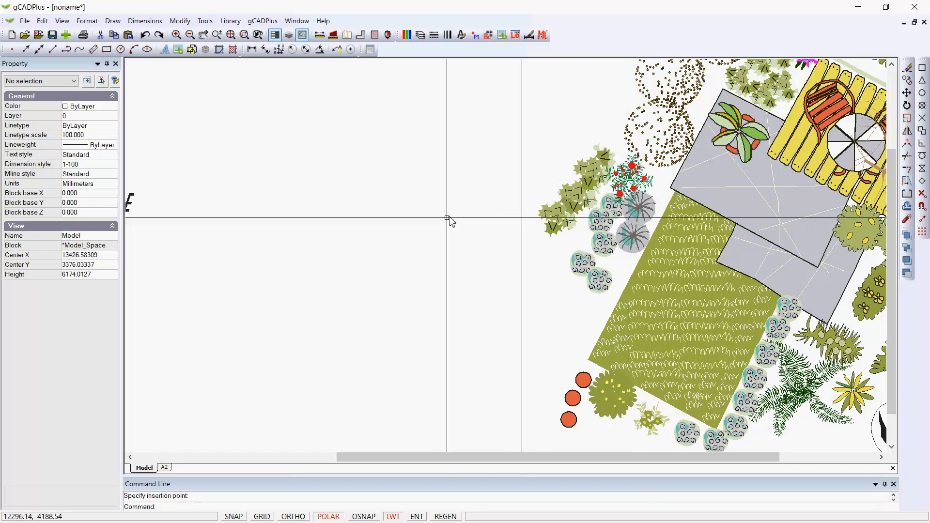
scroll(649, 181, "up", 3)
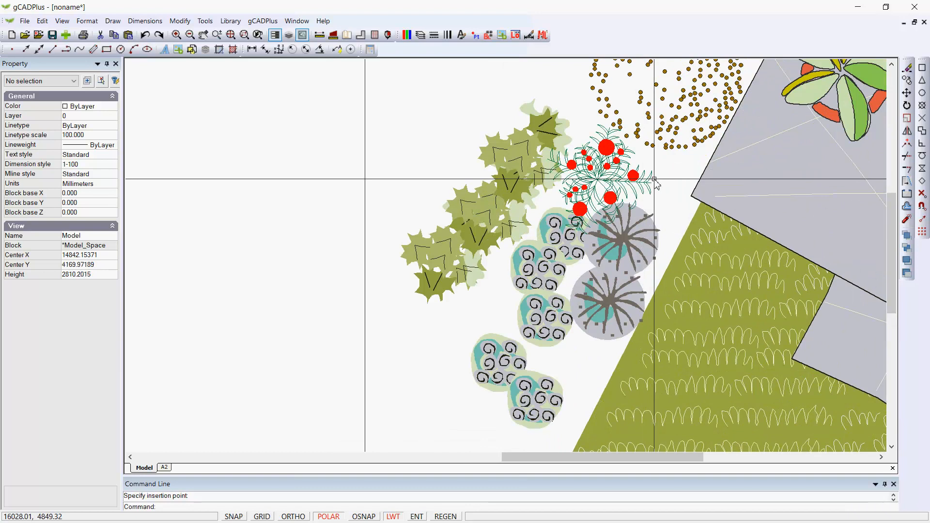